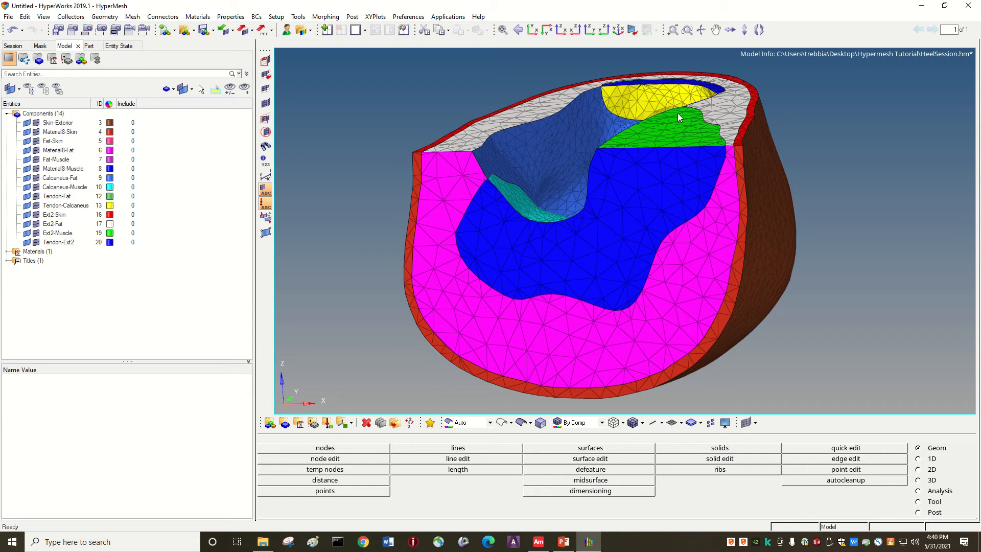
Step: Examine the meshed heel model from several angles, including the calcaneus cavity and the cut faces
key(Right)
key(Right)
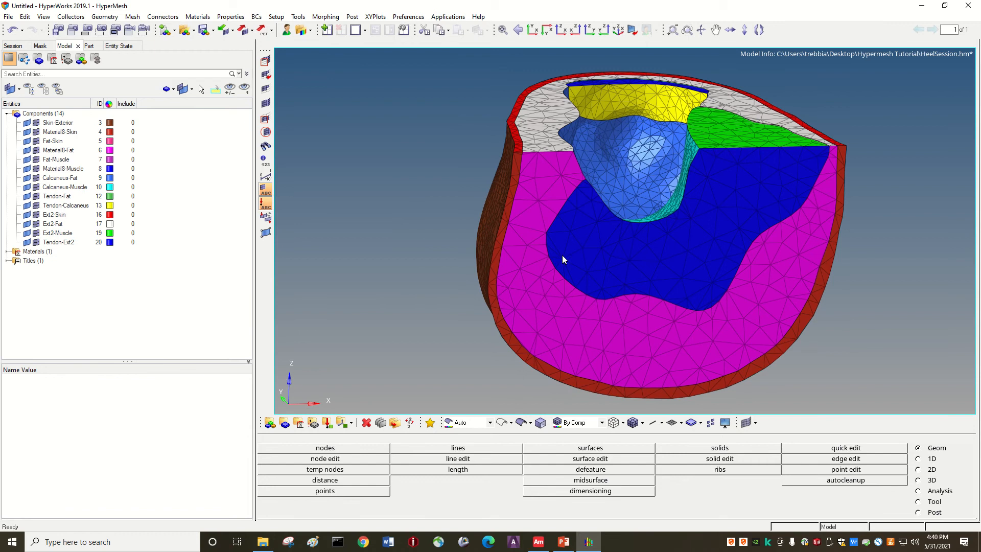
key(Down)
key(Down)
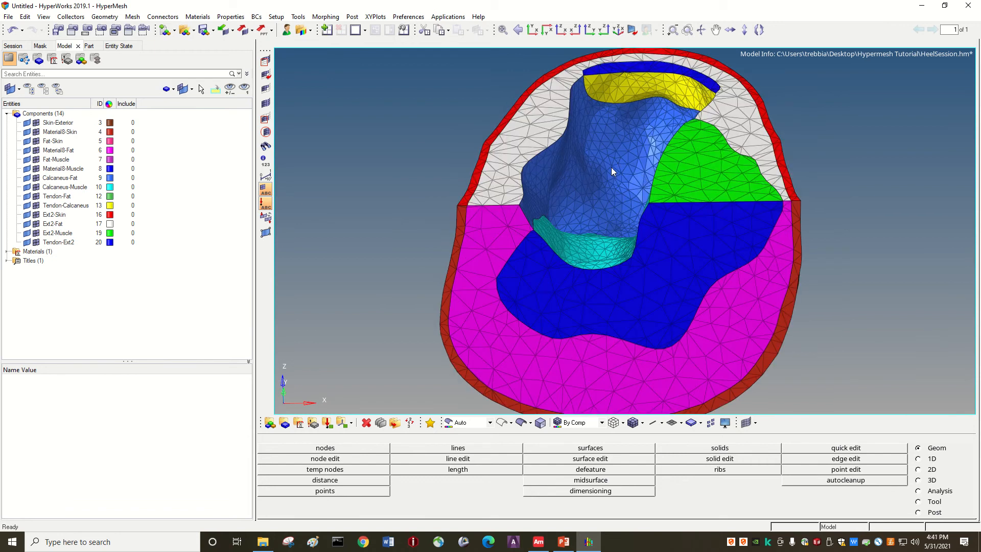
key(Right)
key(Right)
key(Right)
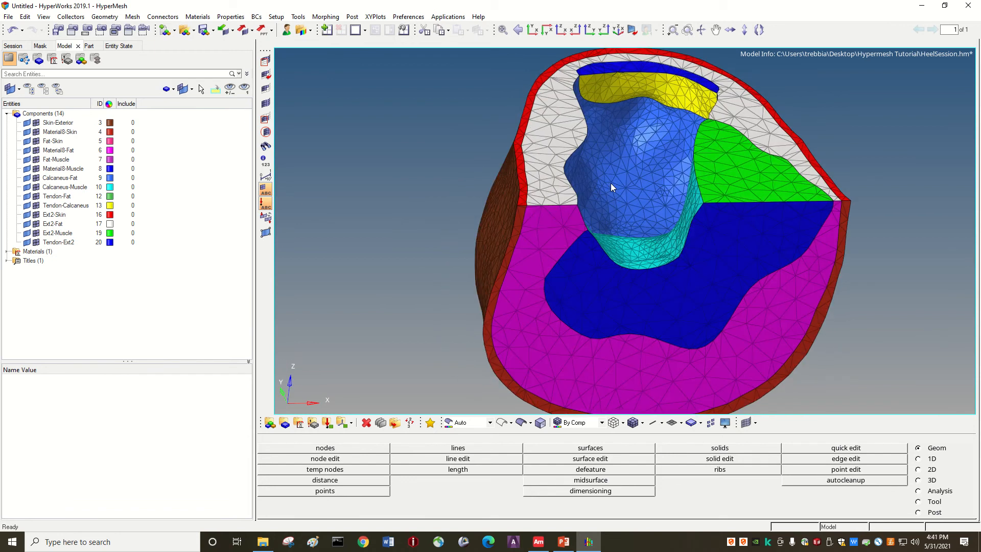
key(Left)
key(Left)
key(Left)
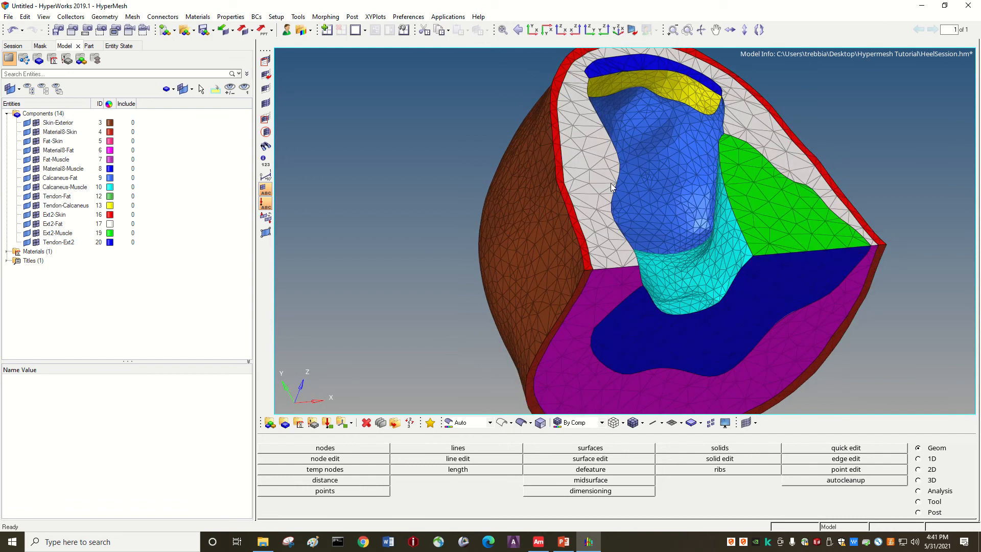
key(Down)
key(Down)
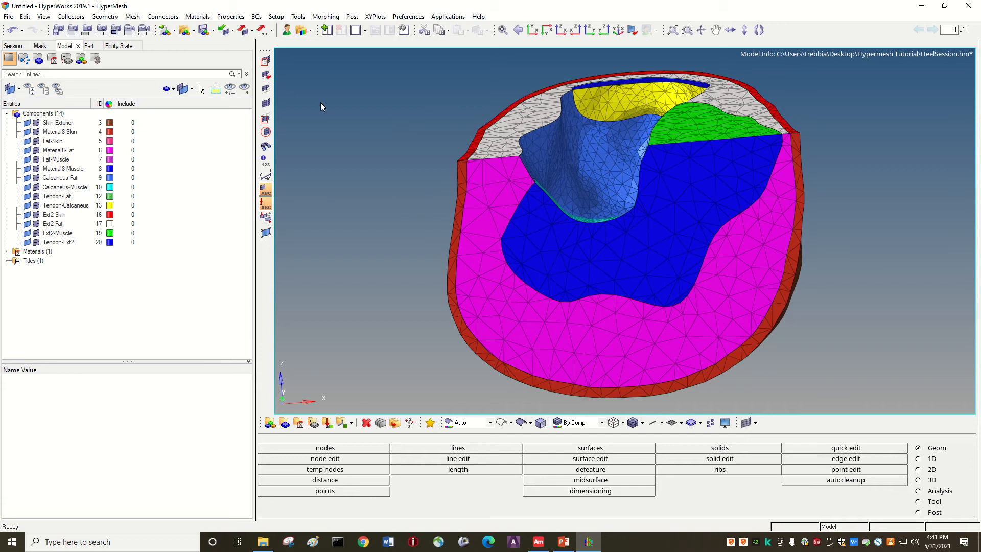
Step: Create surfaces from all displayed elements with the From FE method, keeping them split by components
click(94, 20)
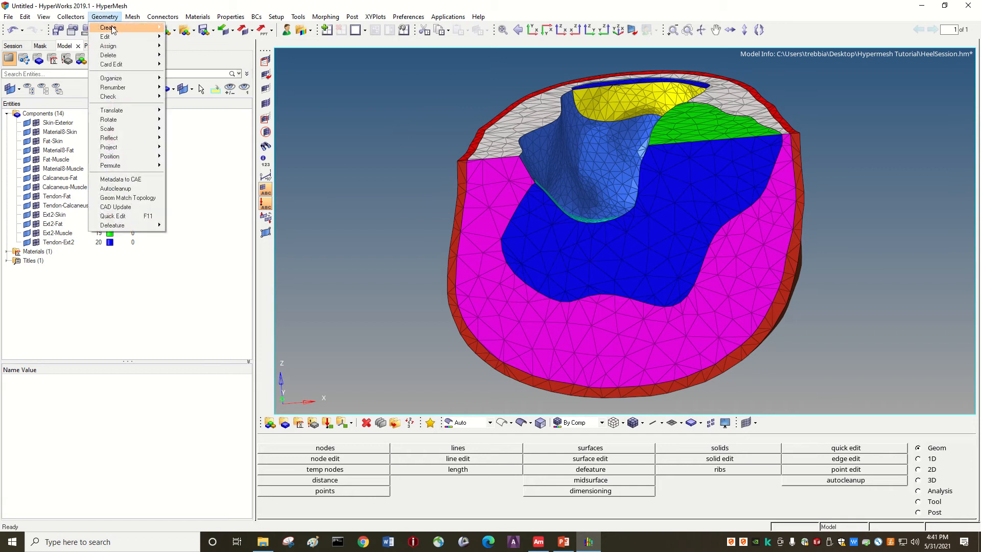
mouse_move(148, 27)
mouse_move(188, 65)
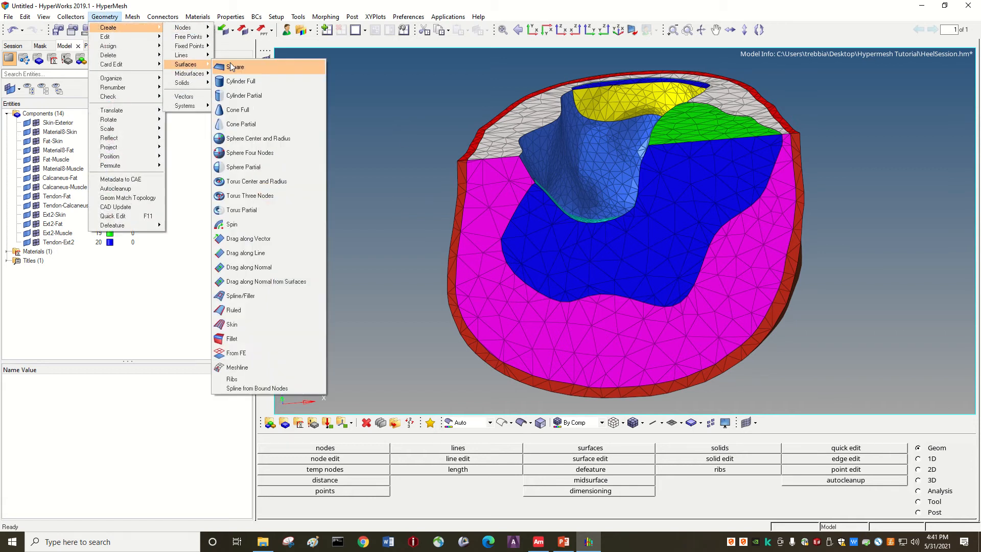
click(240, 354)
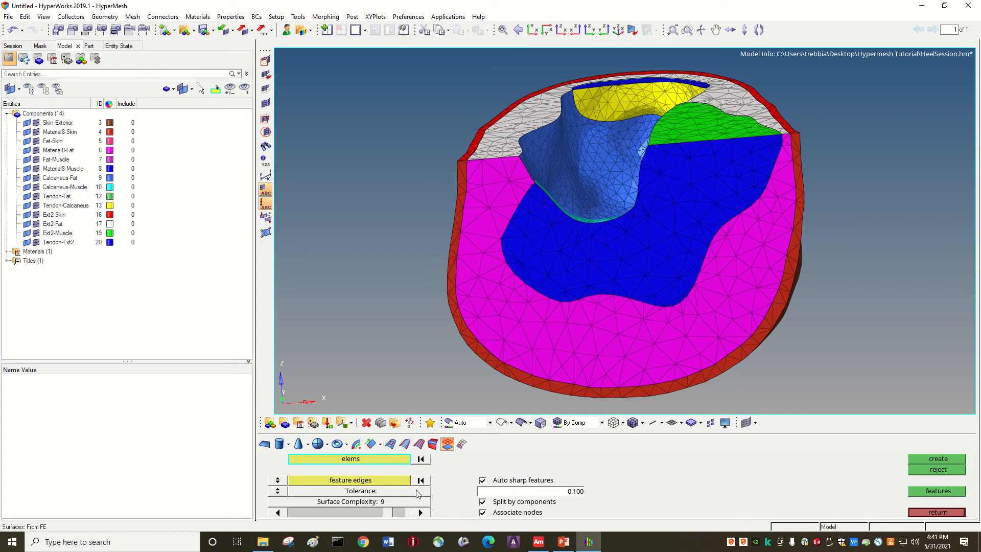
click(360, 460)
click(384, 461)
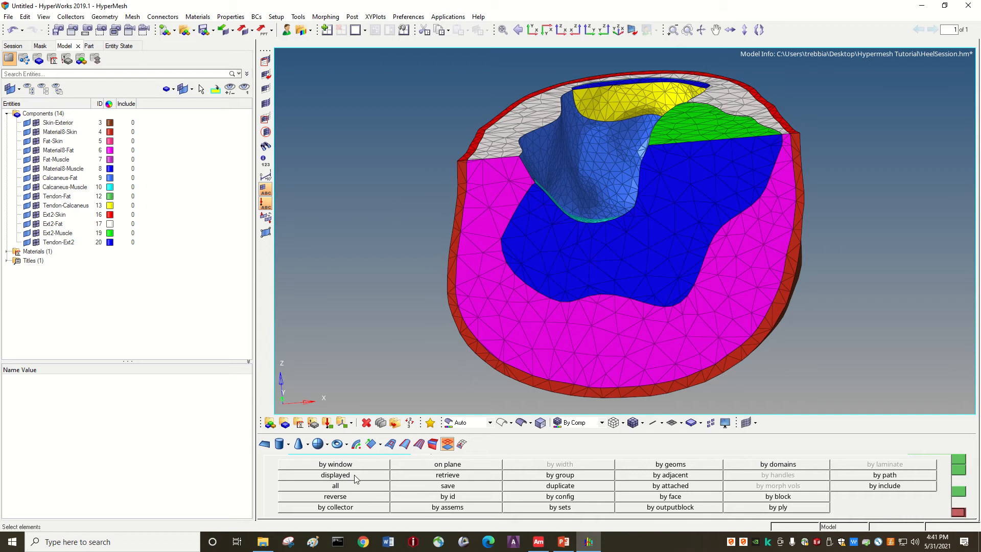
click(328, 475)
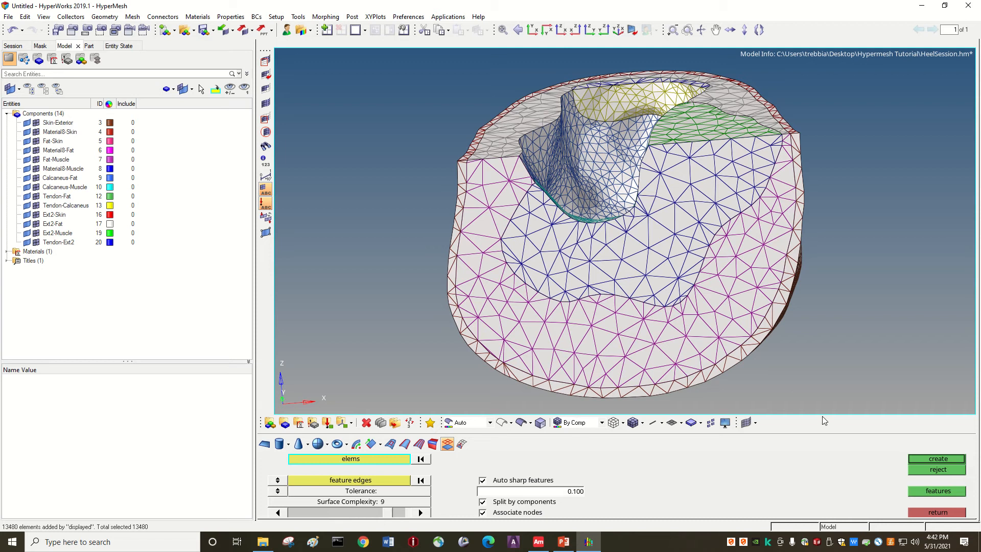
click(924, 463)
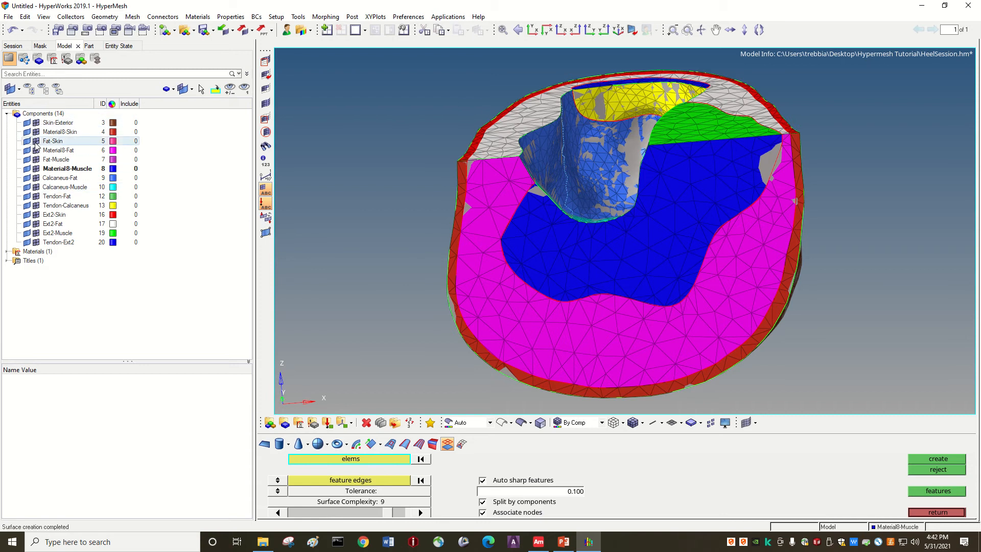
Step: Hide the element mesh of all fourteen components, from Skin-Exterior to Tendon-Ext2, leaving only their surface geometry displayed
ctrl+drag(458, 210, 562, 196)
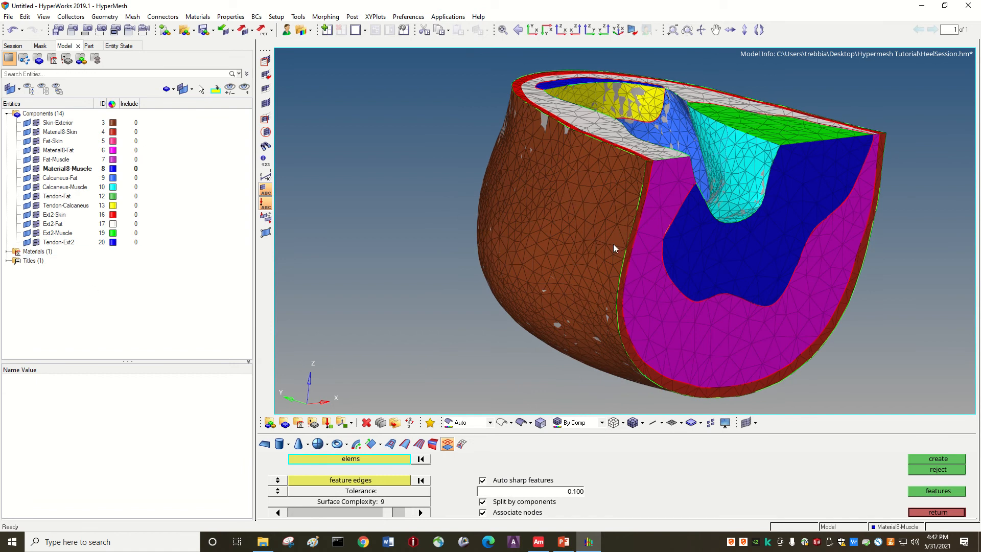
key(Left)
key(Left)
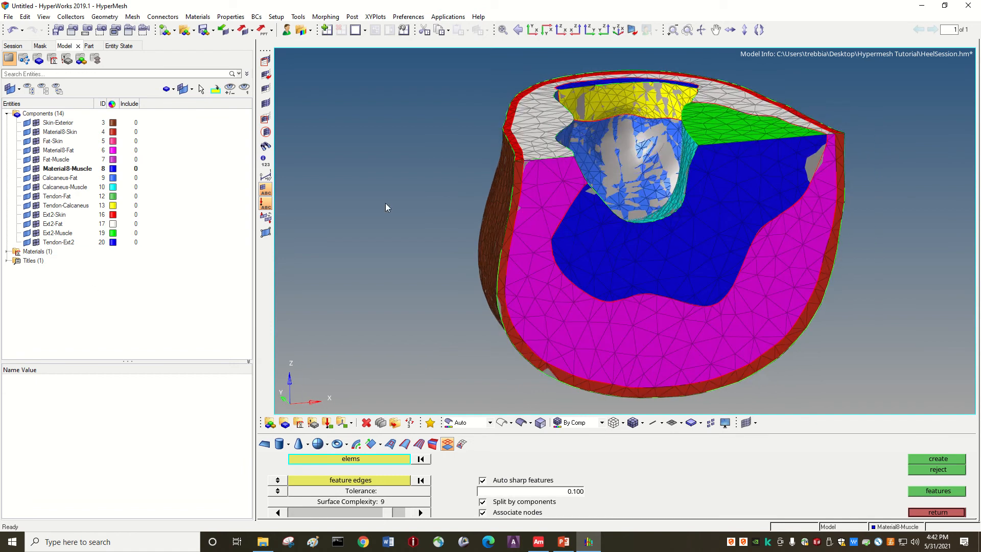
click(37, 123)
click(36, 150)
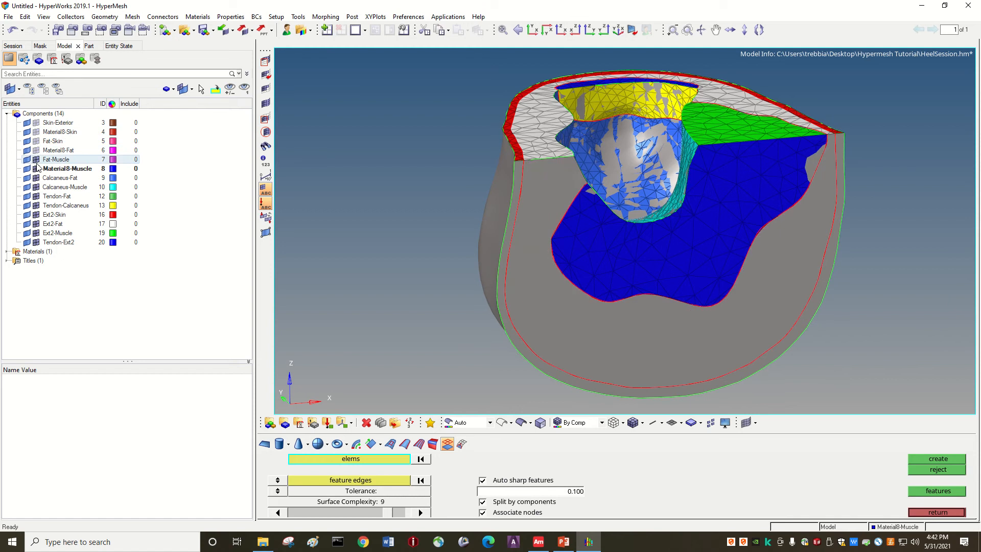
click(37, 168)
click(36, 178)
click(36, 187)
click(36, 196)
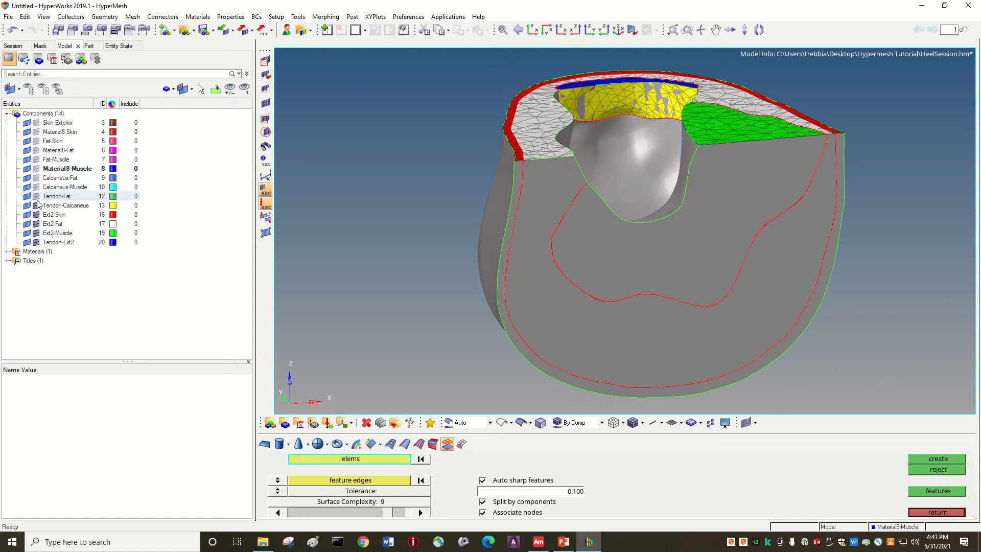
click(37, 206)
click(37, 214)
click(37, 224)
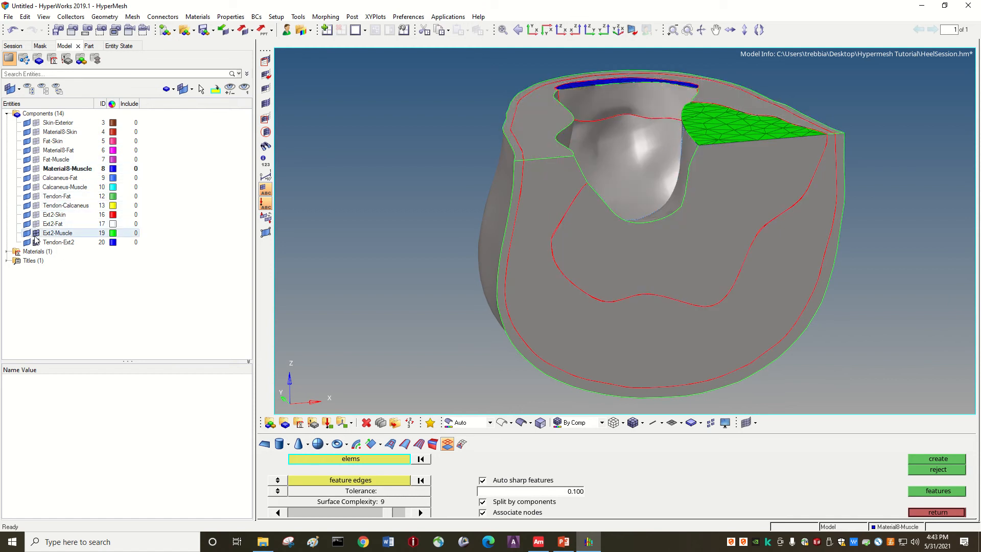
click(36, 233)
click(36, 242)
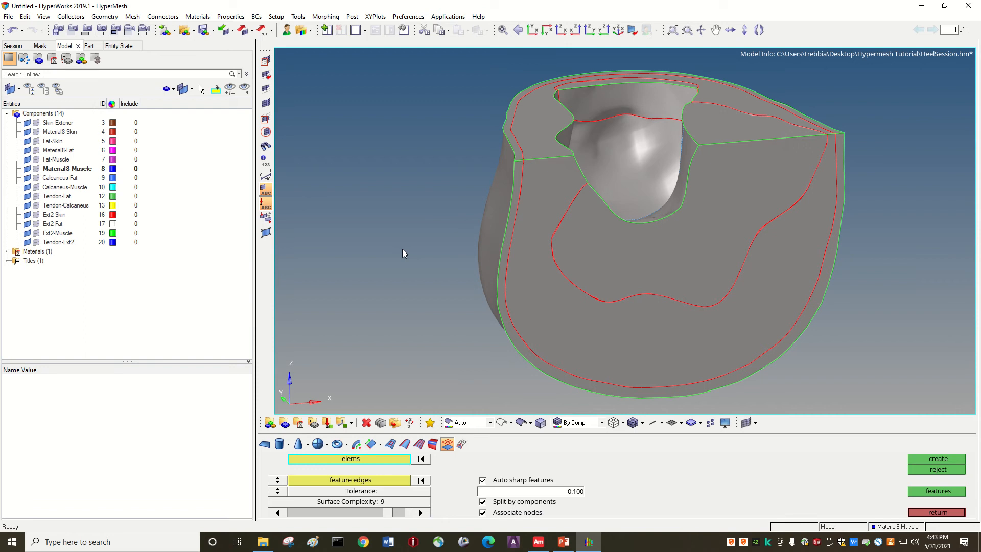
Step: Examine the generated surfaces and their edges from both sides of the heel
key(Left)
key(Left)
key(Left)
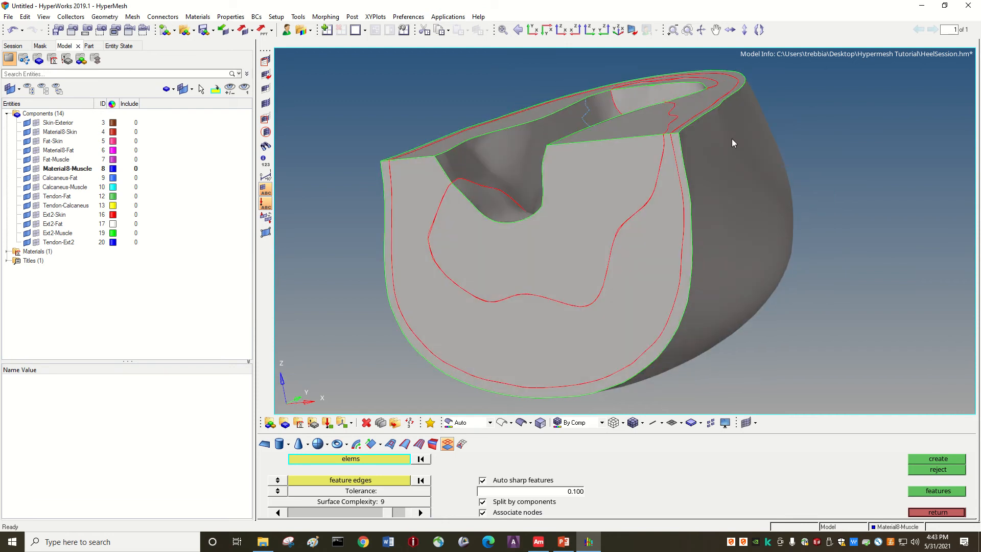
key(Left)
key(Left)
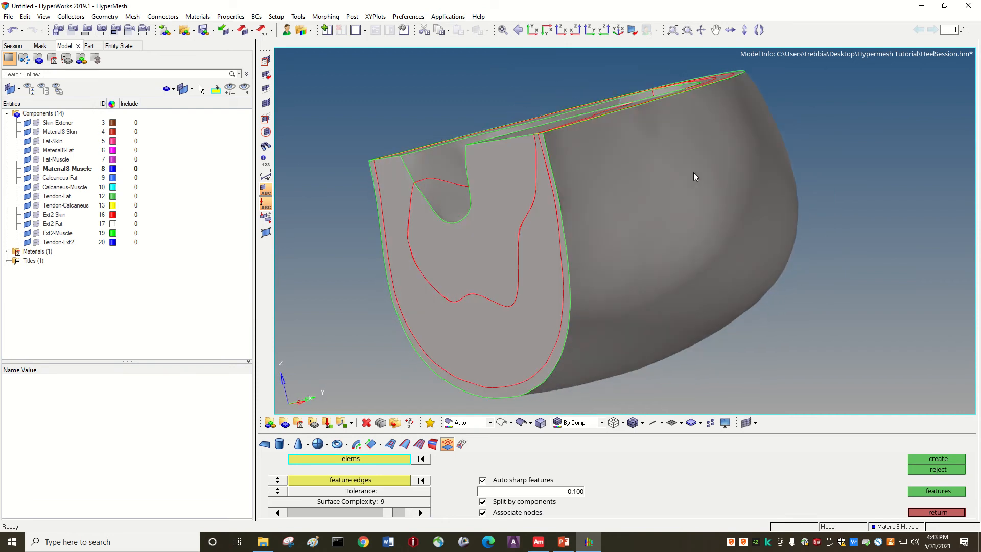
key(Right)
key(Right)
key(Right)
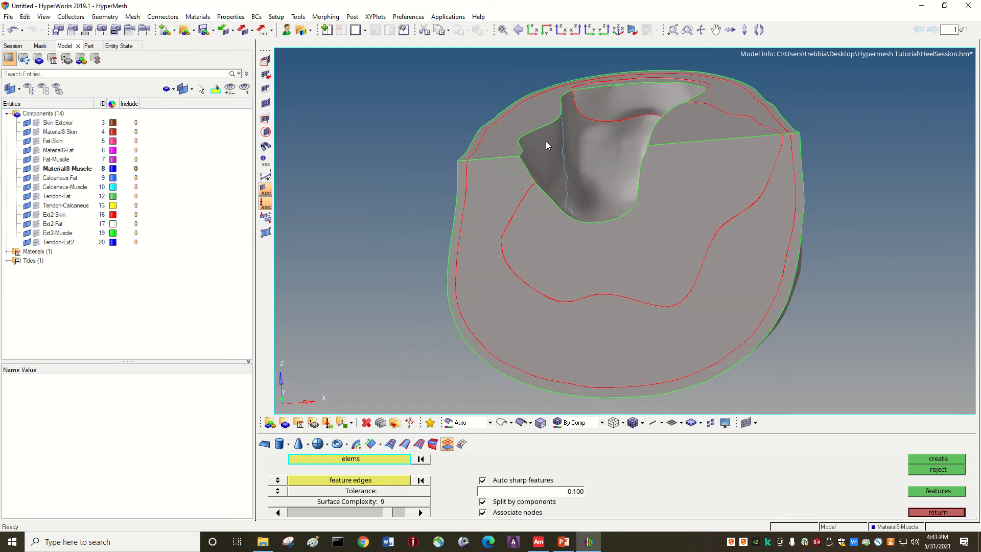
key(Right)
key(Right)
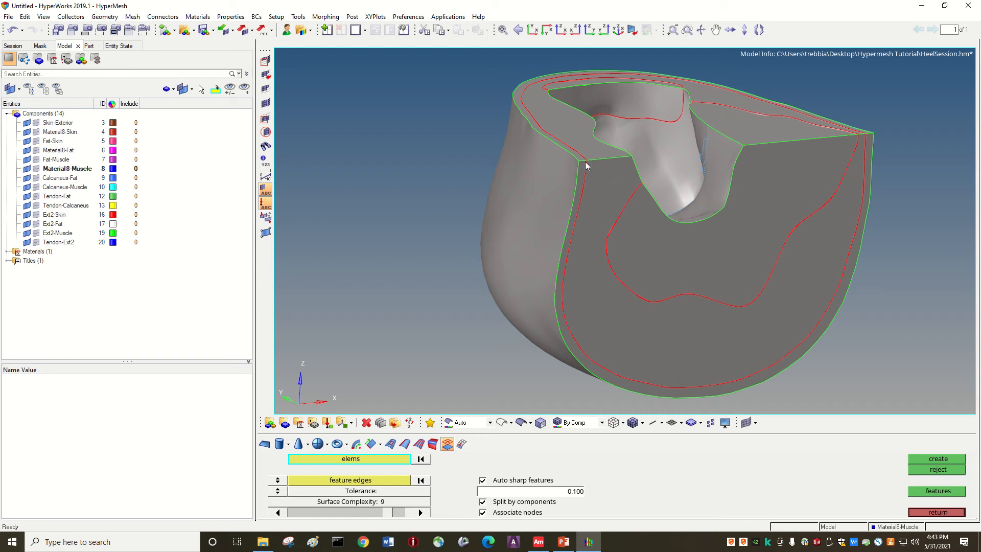
Step: Inspect the heel's interior from above with the Ext2-Fat surface hidden, and display that surface again
key(Left)
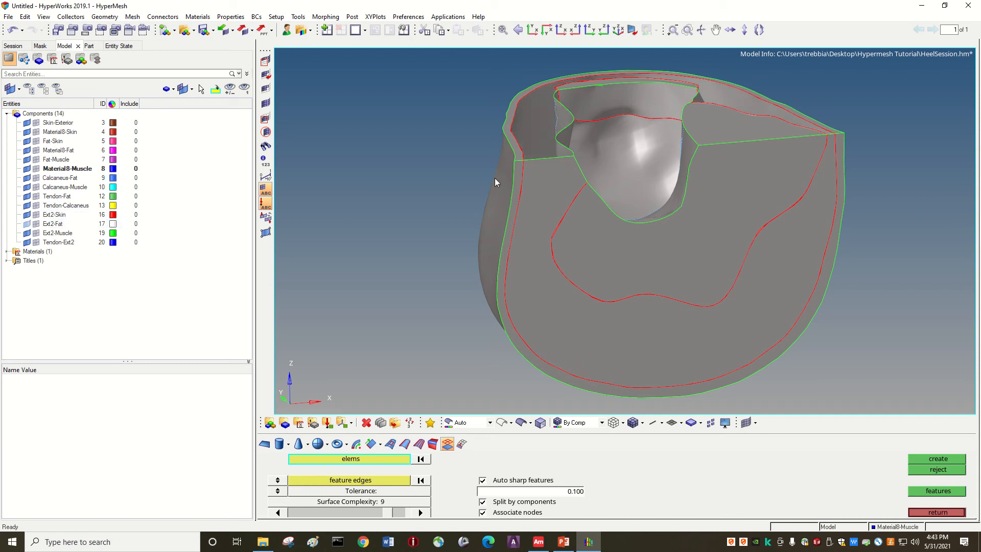
key(Down)
key(Down)
key(Down)
key(Down)
key(Down)
key(Down)
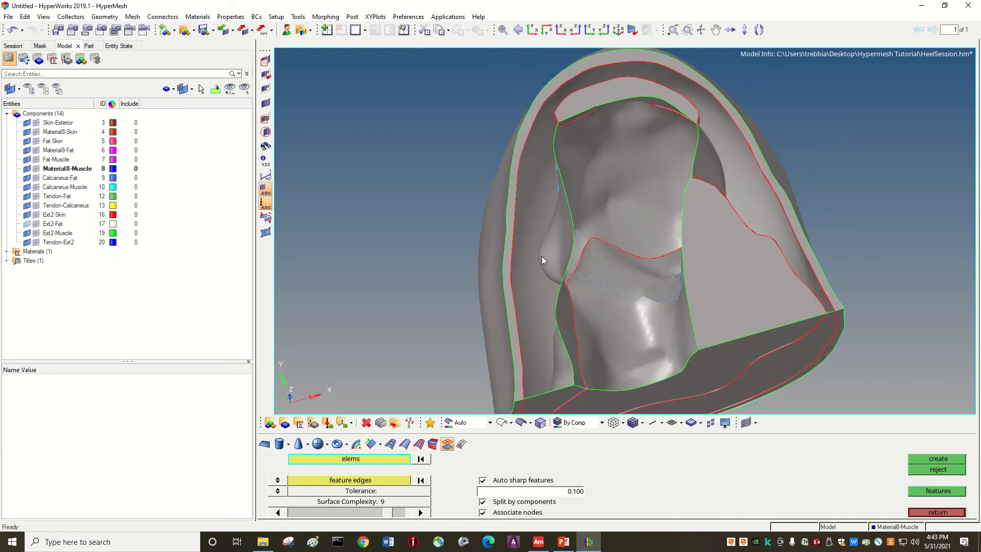
key(Down)
key(Down)
key(Down)
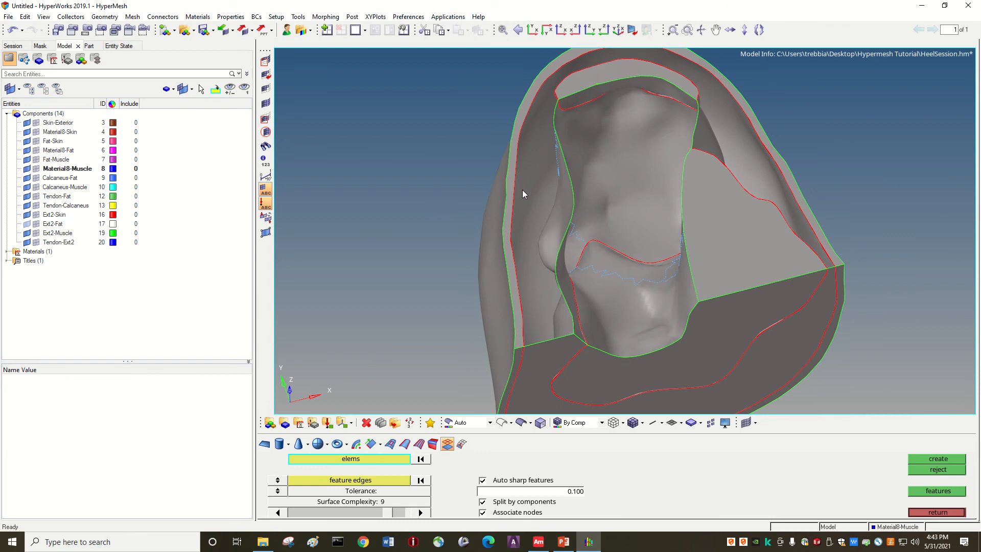
click(27, 223)
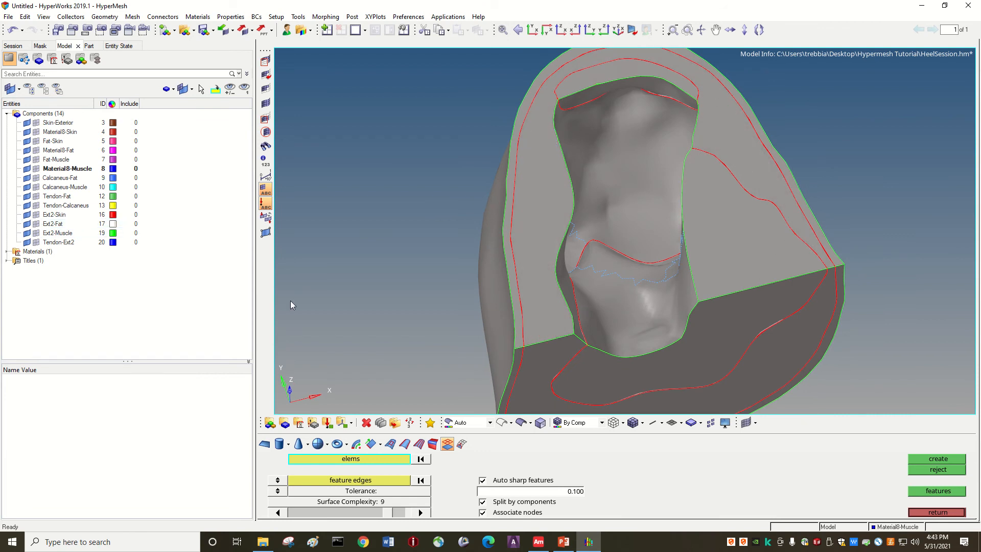
key(Down)
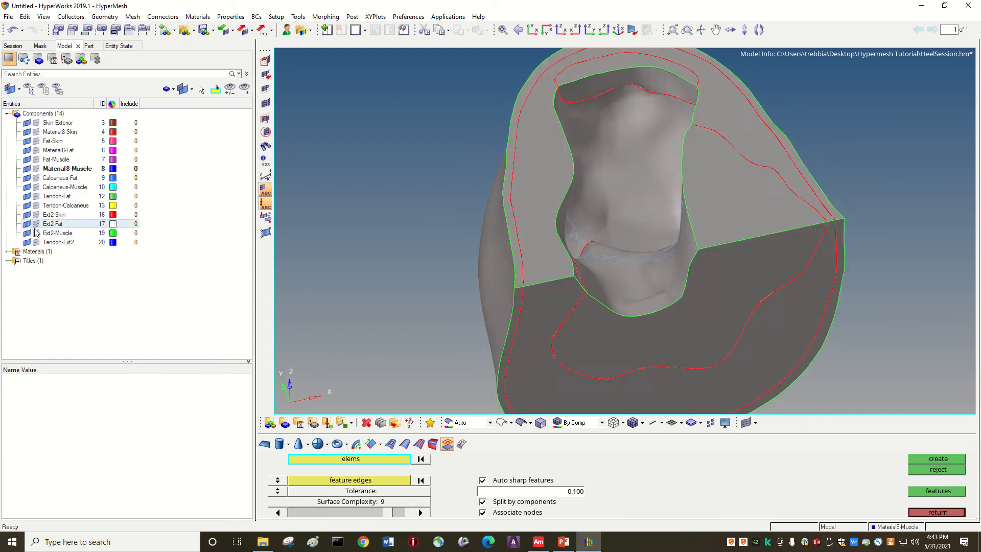
key(Down)
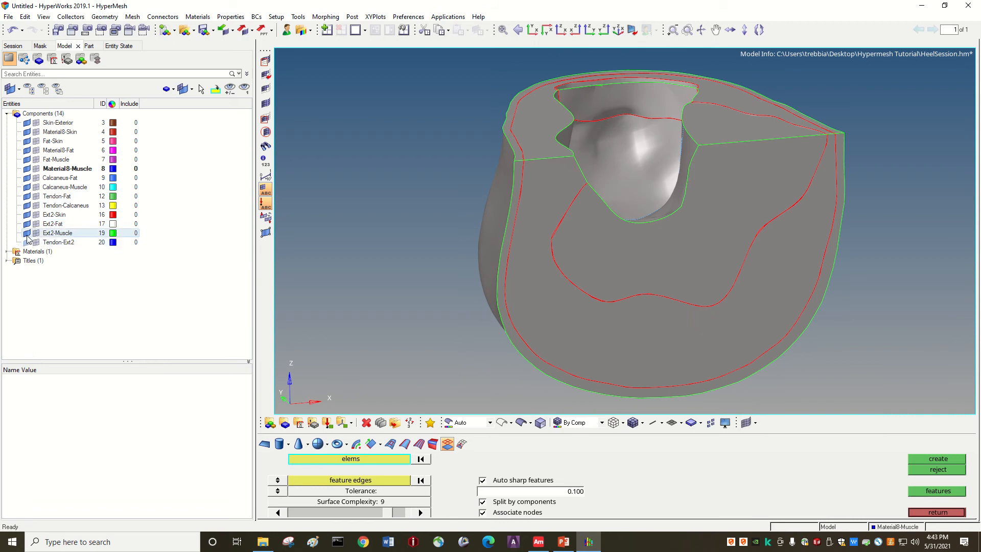
Step: Temporarily hide the tendon, Ext2 and Calcaneus-Muscle surfaces to inspect the interior interfaces, and restore their display
click(27, 236)
click(27, 225)
click(27, 216)
click(27, 206)
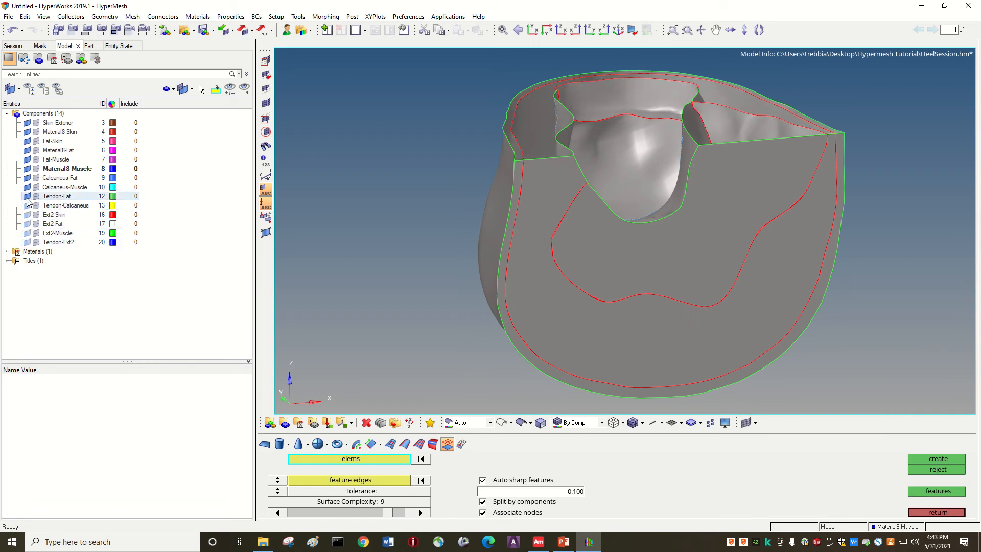
click(27, 197)
click(27, 188)
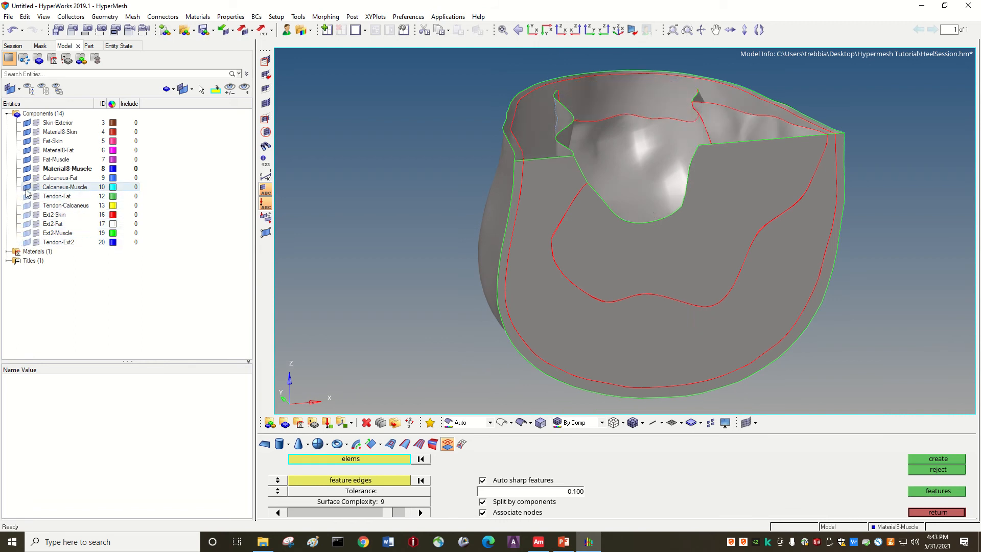
click(27, 198)
click(26, 206)
click(27, 216)
click(26, 225)
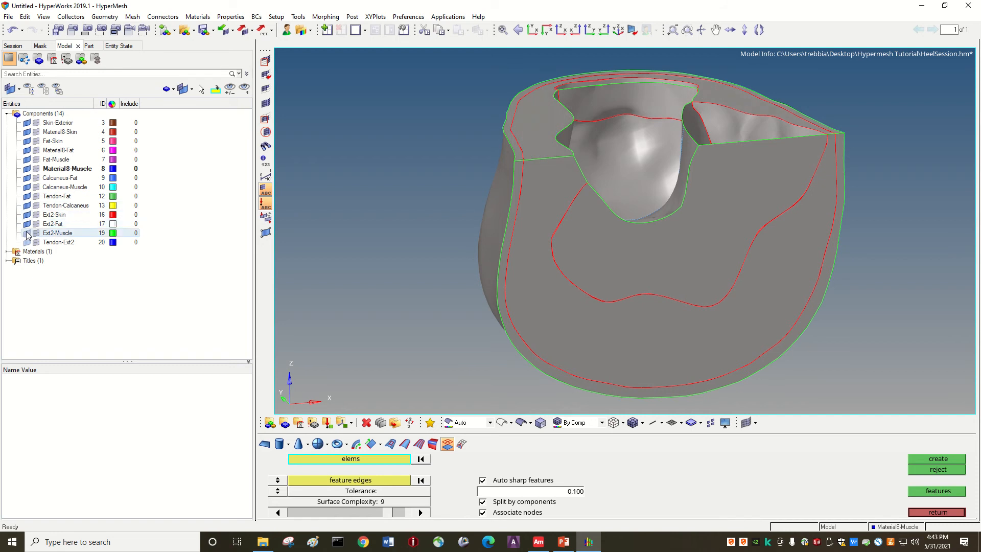
click(26, 234)
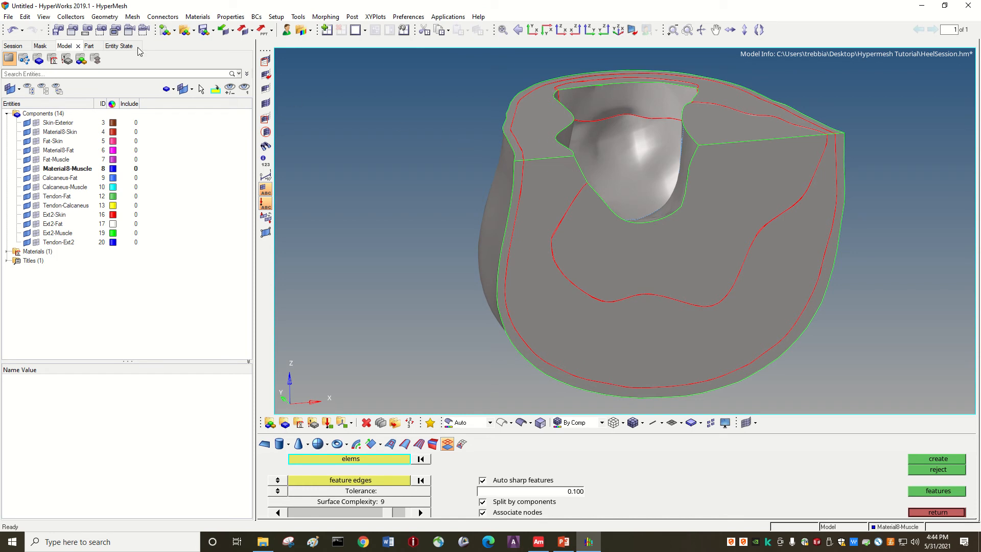
Step: Equivalence the edges of all displayed surfaces with geometry stitching set to all and a cleanup tolerance of 0.1
click(104, 17)
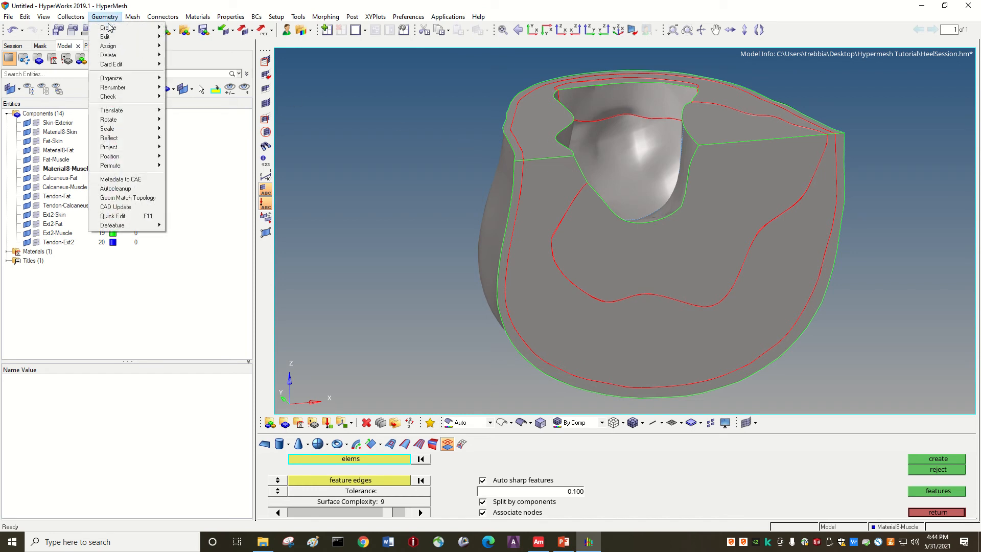
mouse_move(117, 37)
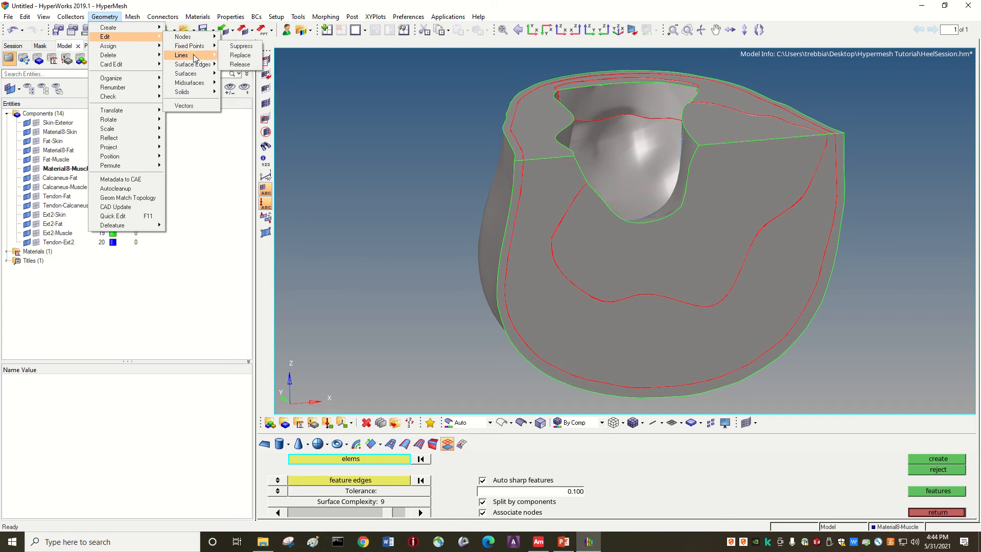
mouse_move(208, 67)
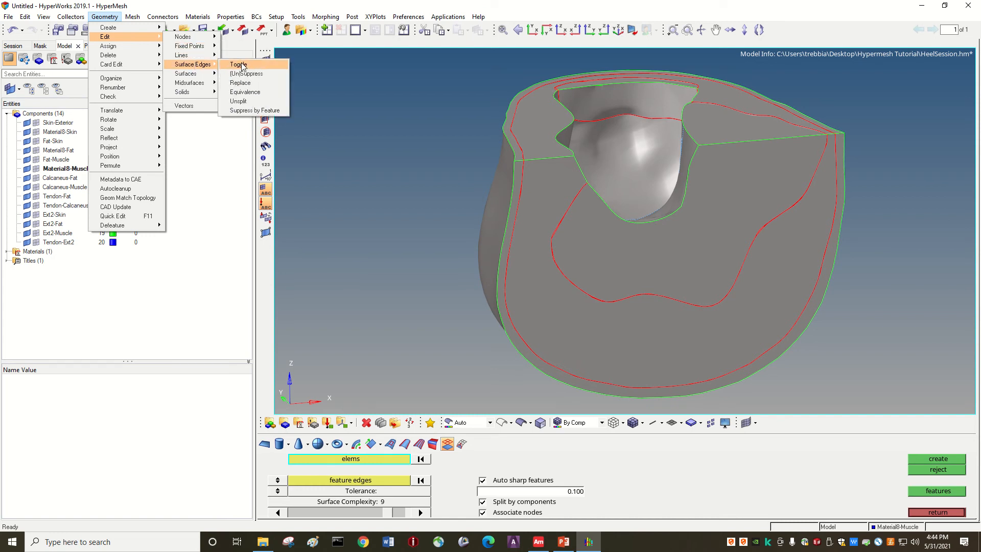
click(253, 92)
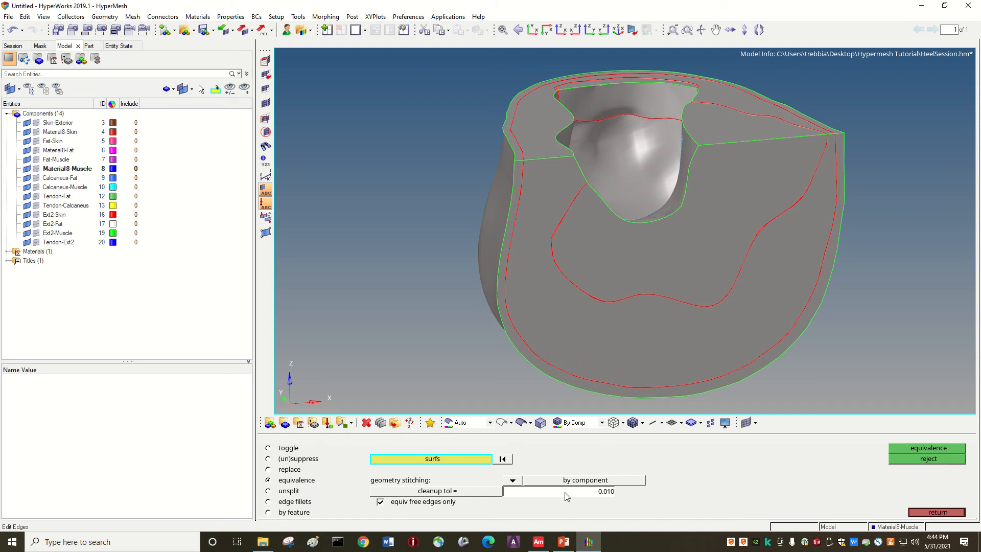
click(522, 482)
click(521, 481)
click(580, 495)
text(0.1)
key(Return)
click(425, 459)
click(343, 470)
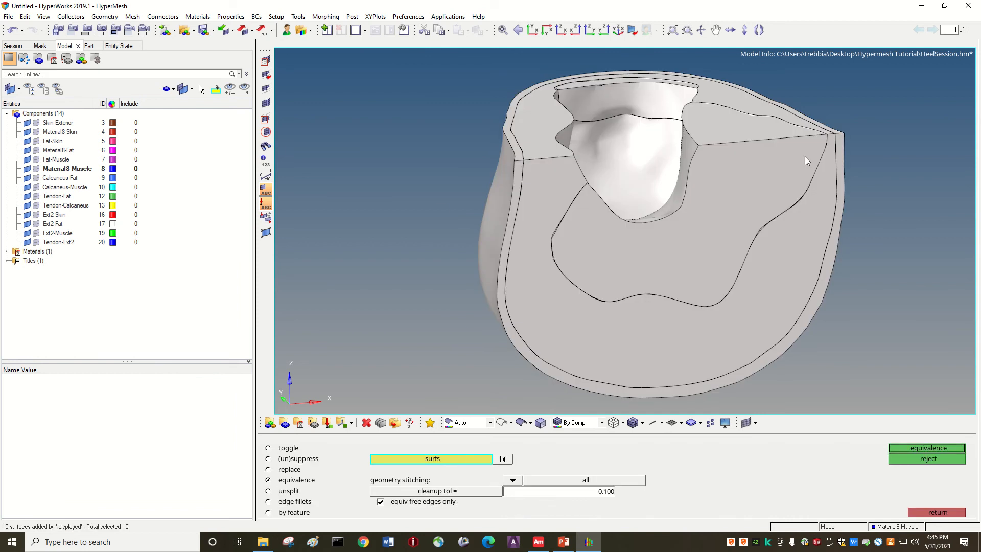
click(903, 446)
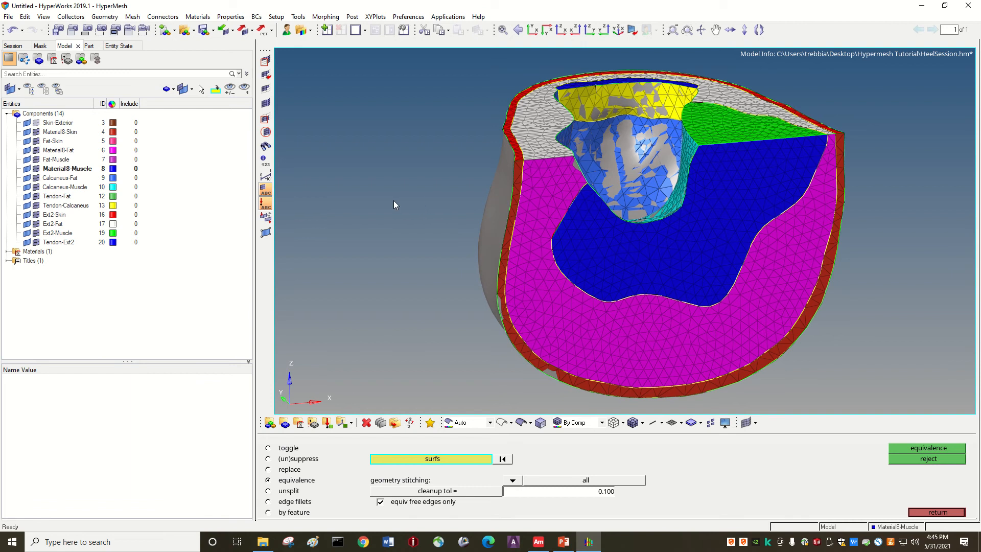
Step: Hide the element mesh of the components from Material8-Skin to Tendon-Ext2 so only surface geometry is displayed
click(35, 131)
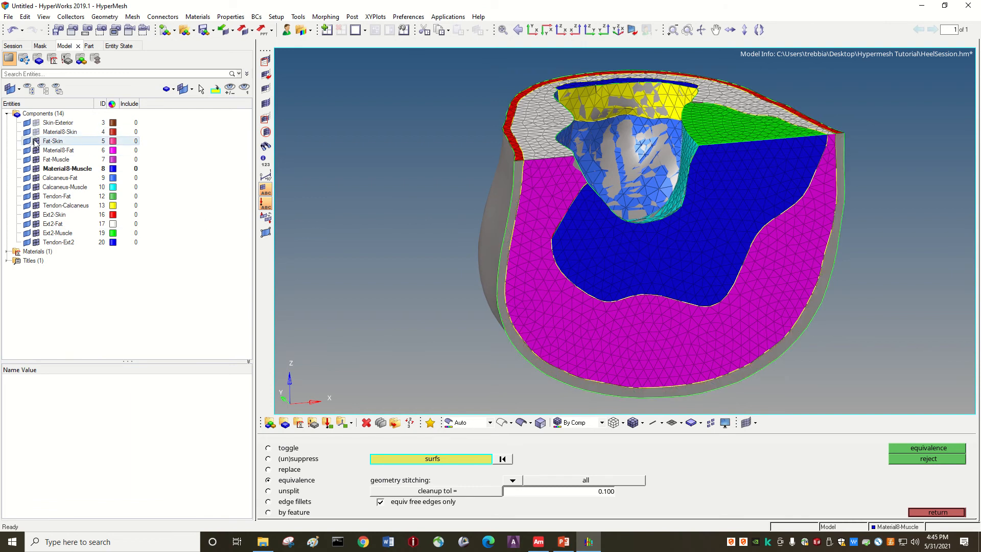
click(35, 150)
click(36, 159)
click(36, 168)
click(36, 178)
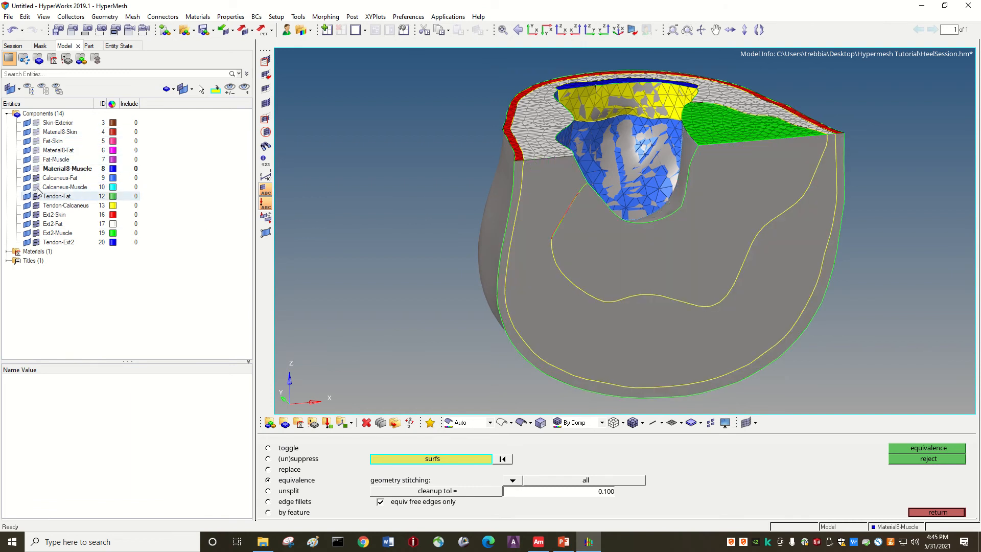
click(36, 186)
click(36, 196)
click(36, 205)
click(36, 214)
click(36, 223)
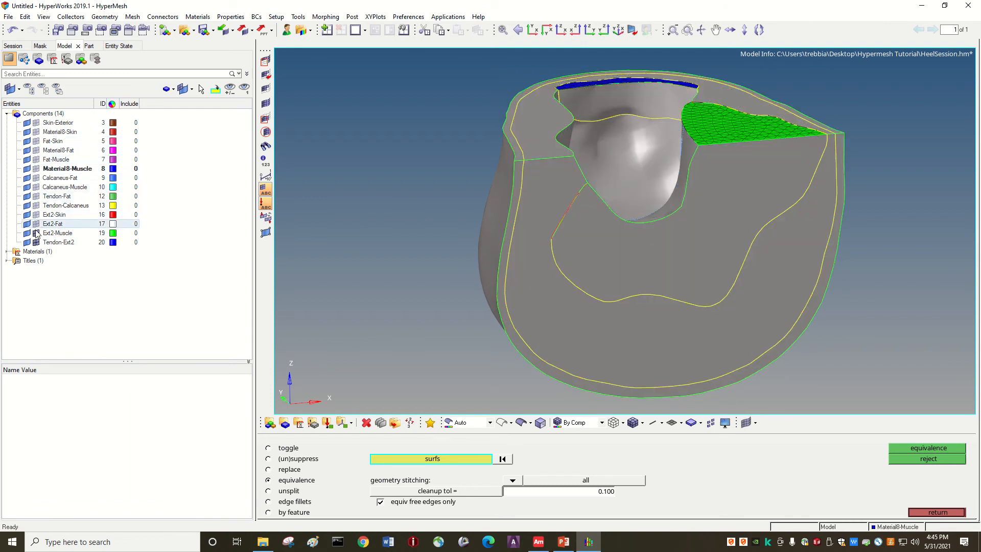
click(36, 242)
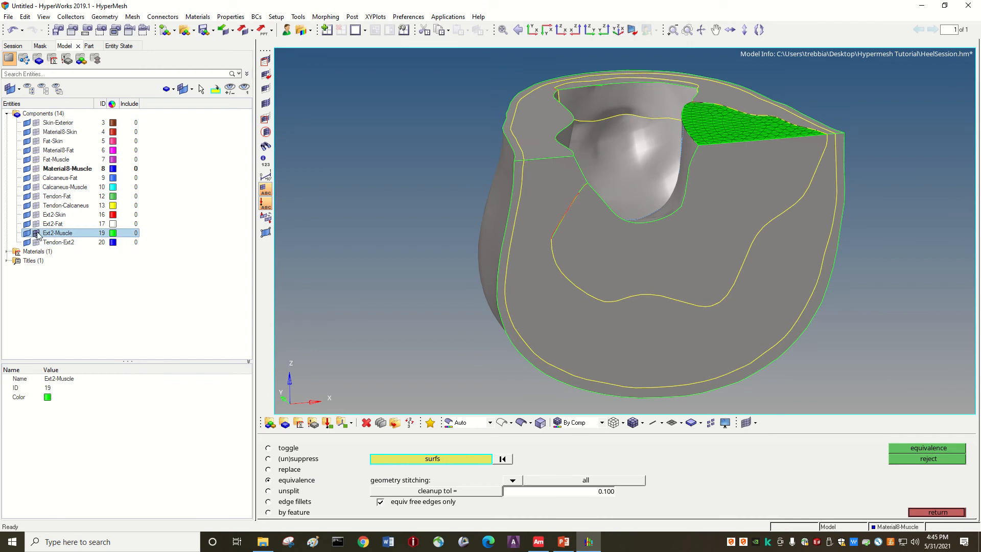
click(36, 232)
key(Up)
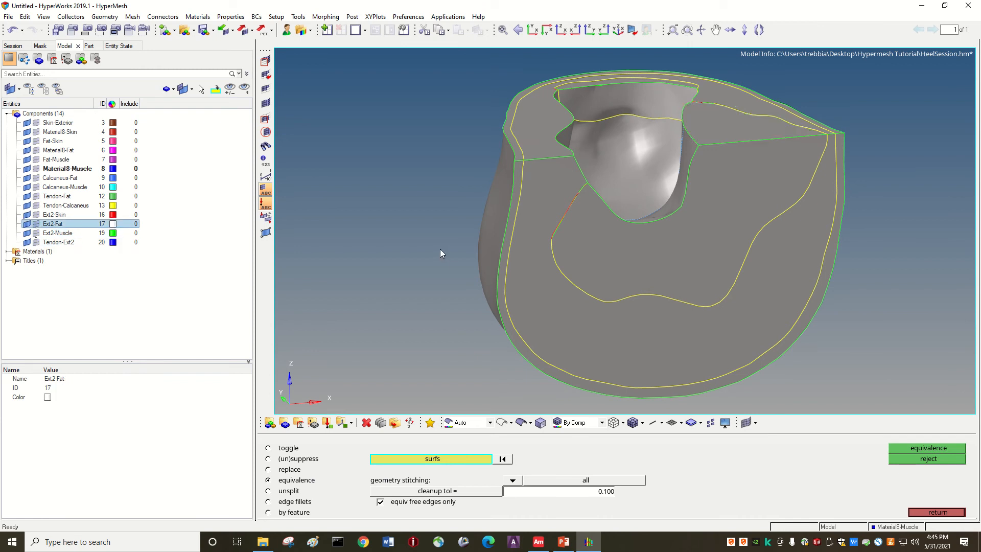
Step: Examine the stitched surface edges from several angles and up close along the boundary between Material8-Fat and Material8-Muscle
click(449, 251)
key(Right)
key(Up)
key(Down)
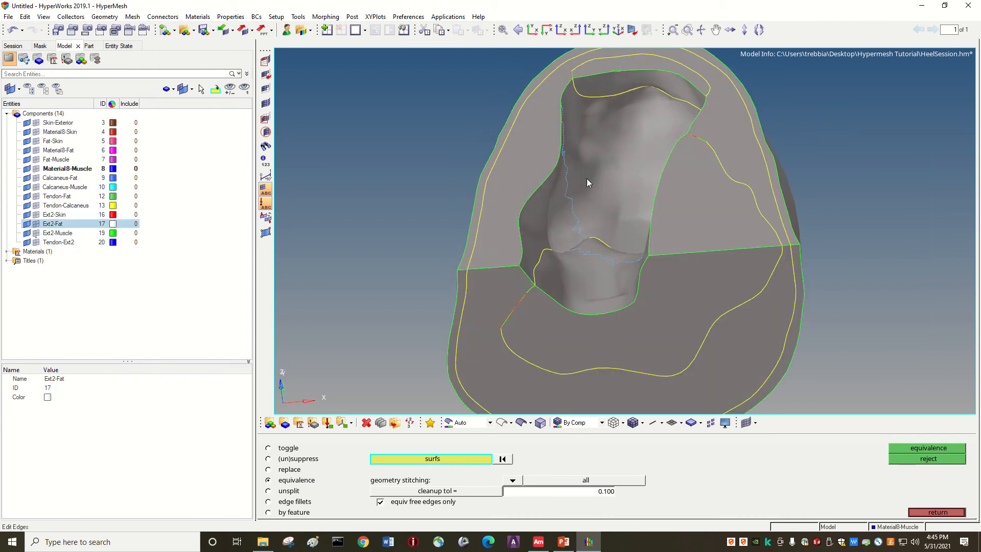
key(Right)
key(Right)
key(Up)
key(Up)
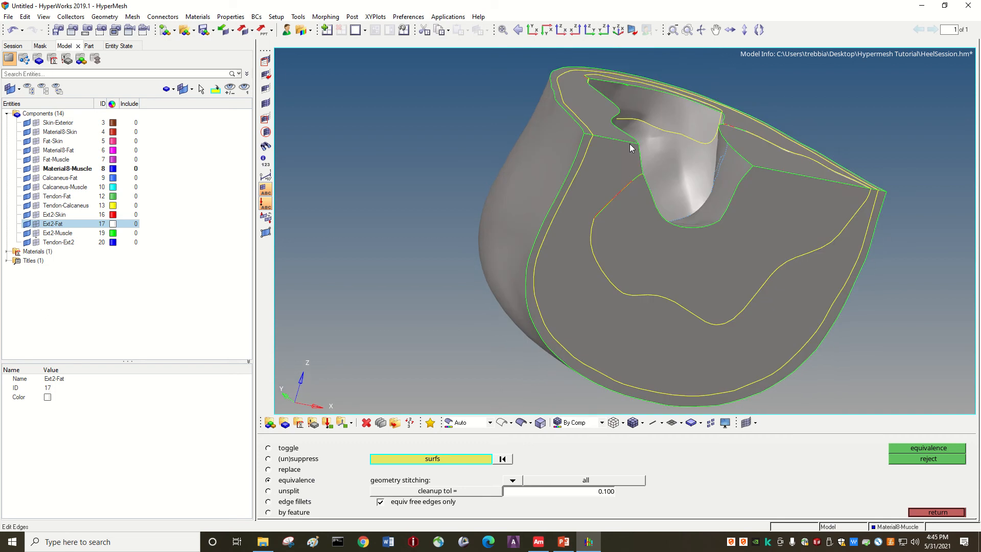
key(Left)
key(Left)
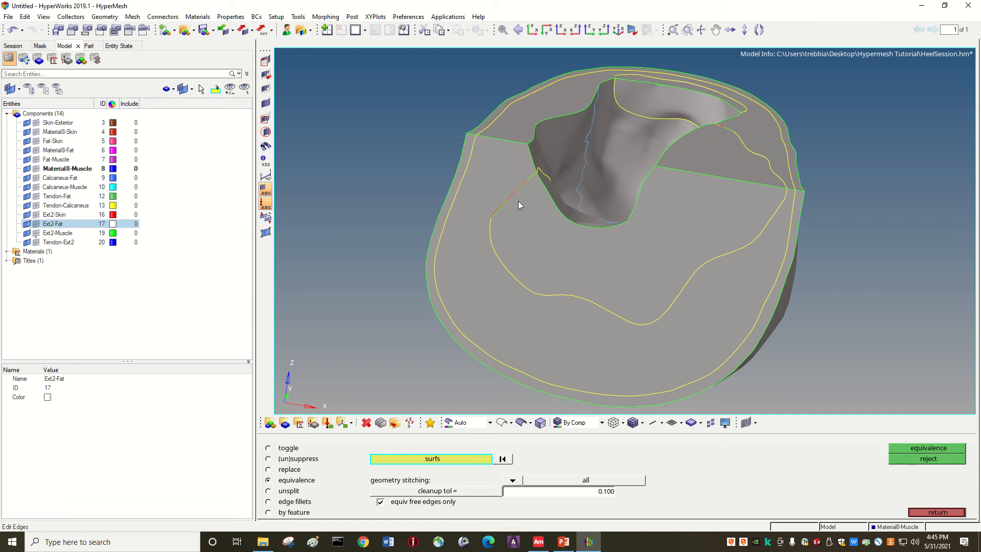
scroll(519, 205, up, 5)
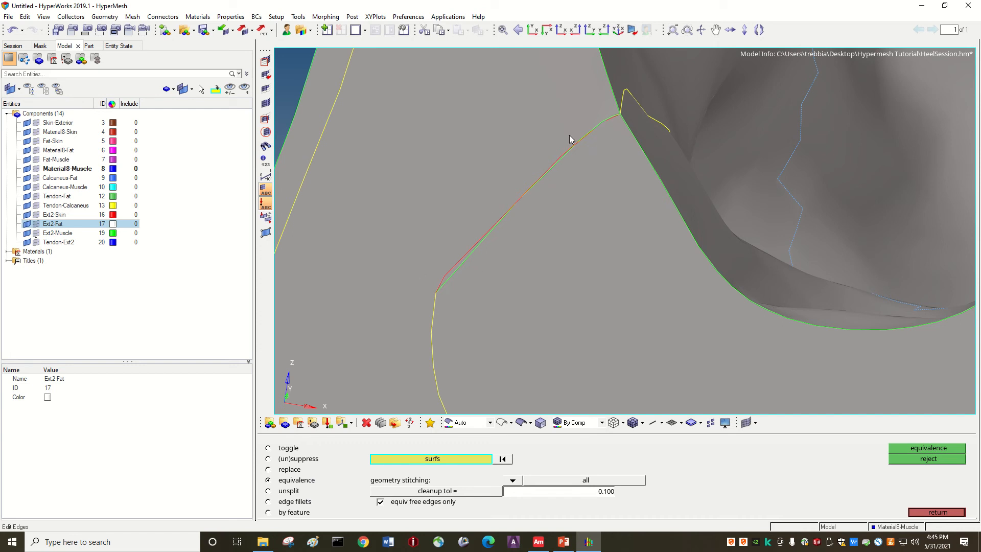
Step: Try to equivalence all displayed surfaces again with the cleanup tolerance raised to 0.5
click(598, 491)
text(0.5)
click(401, 460)
click(334, 471)
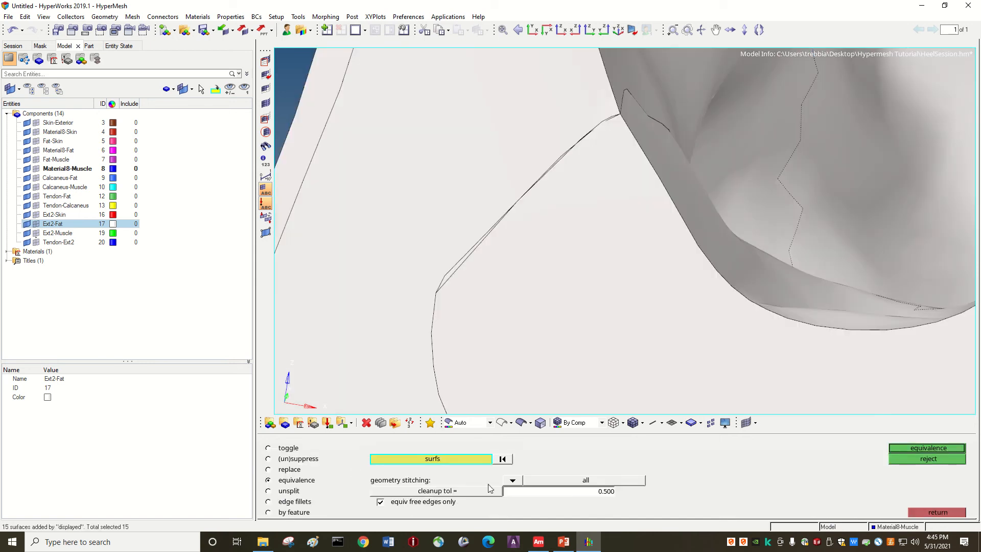
click(920, 448)
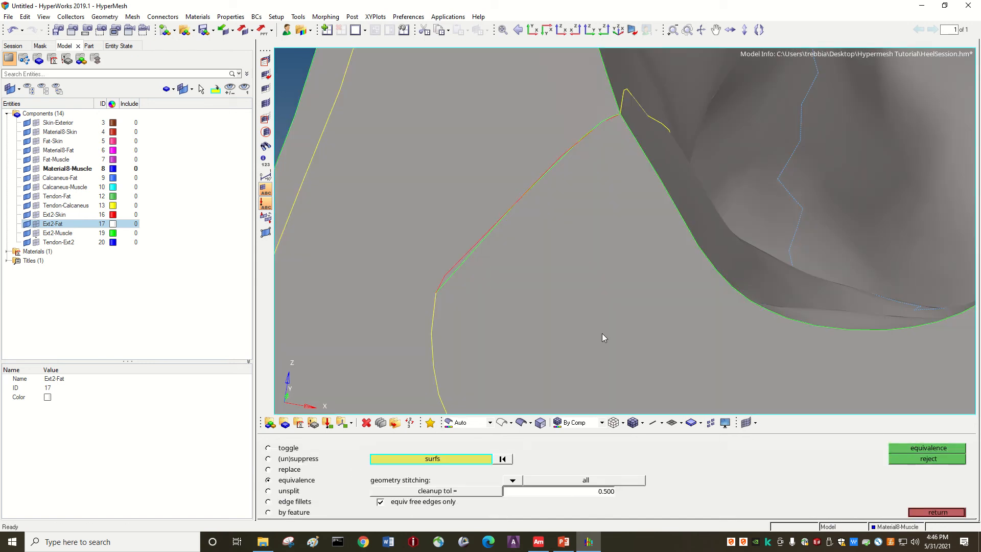
Step: Replace the green edge between Material8-Fat and Material8-Muscle with the adjacent red edge at cleanup tolerance 1, and hide both components' element mesh
scroll(605, 339, down, 4)
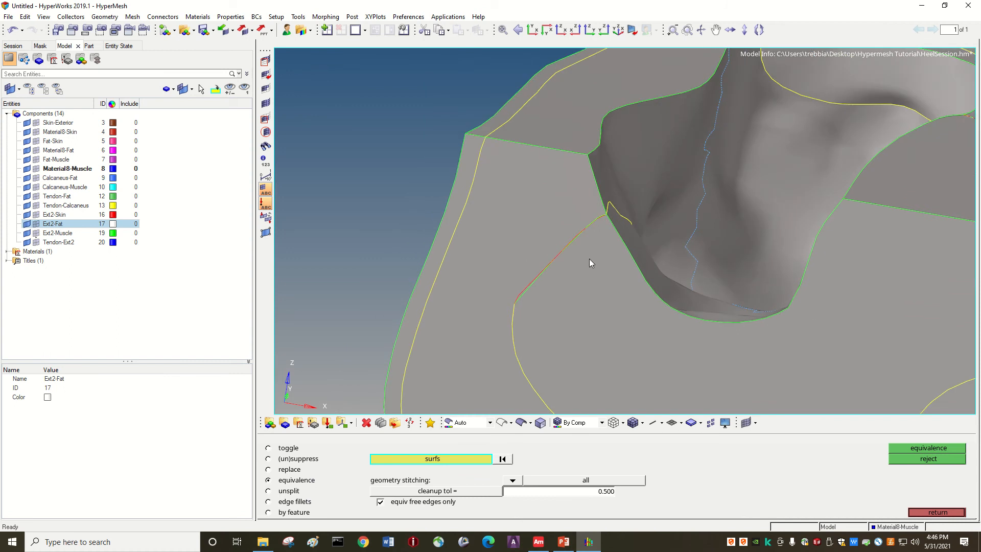
scroll(592, 259, down, 2)
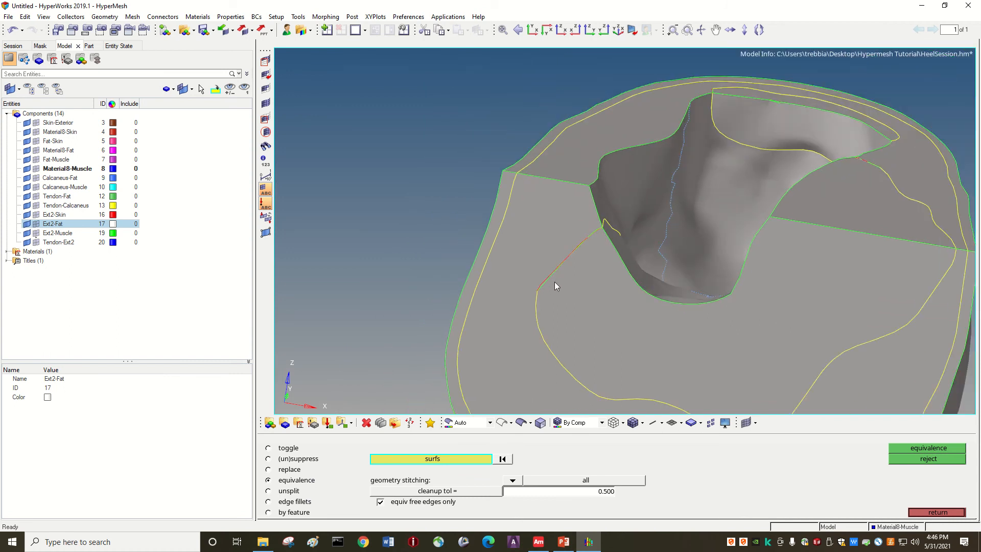
scroll(551, 276, up, 5)
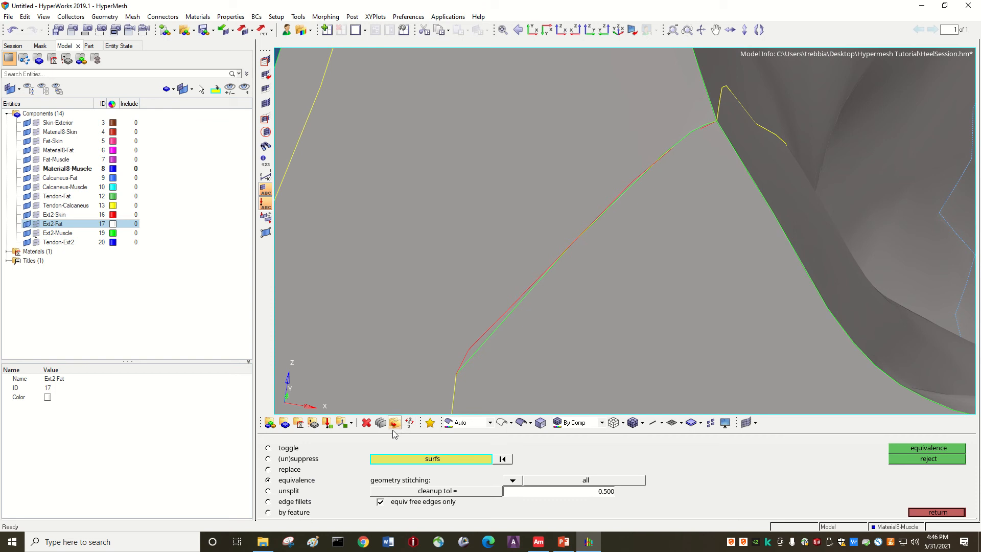
click(267, 469)
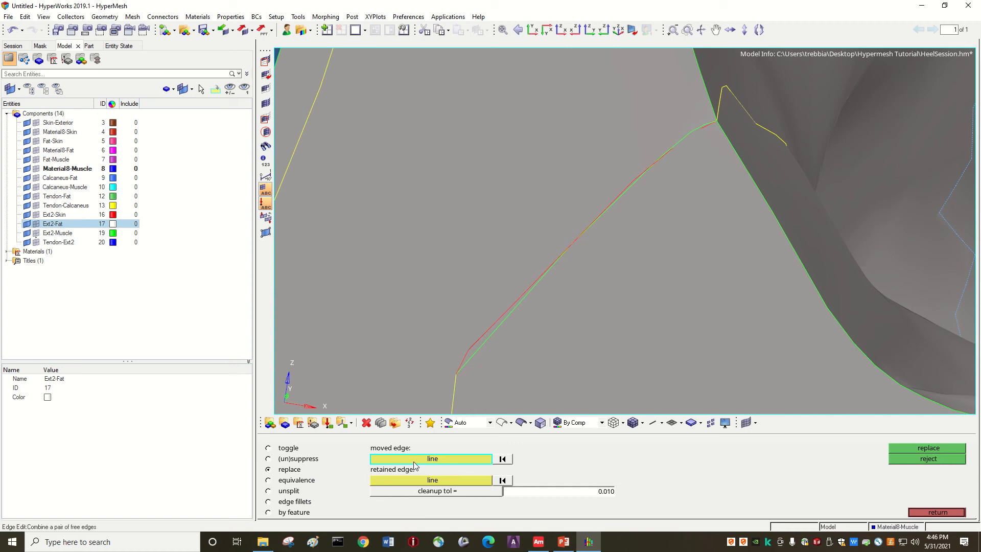
click(497, 333)
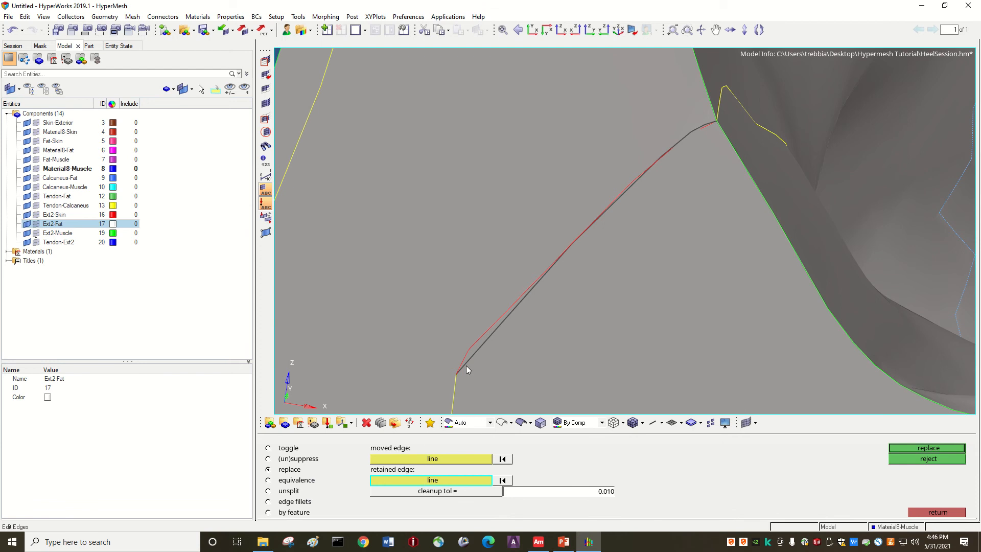
click(483, 335)
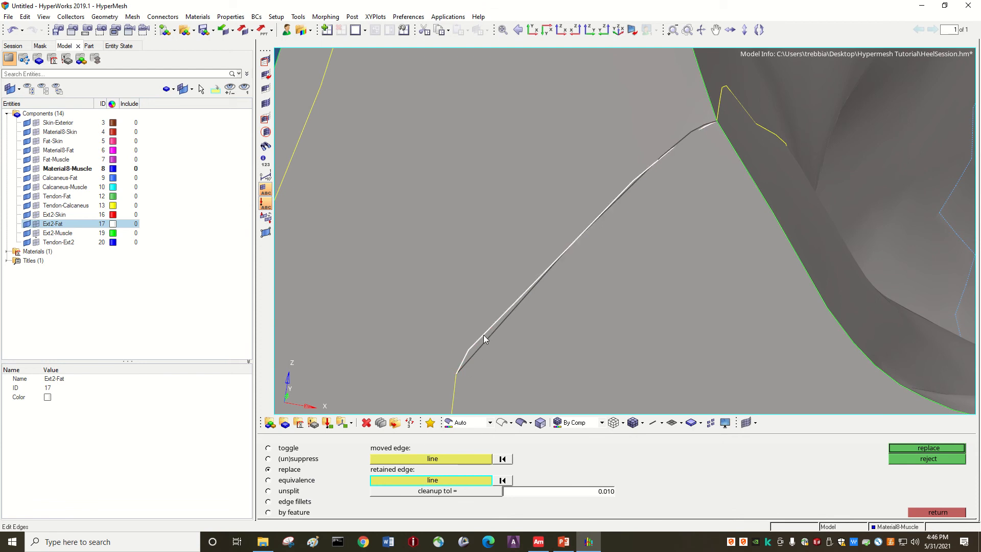
click(578, 494)
text(0)
click(922, 448)
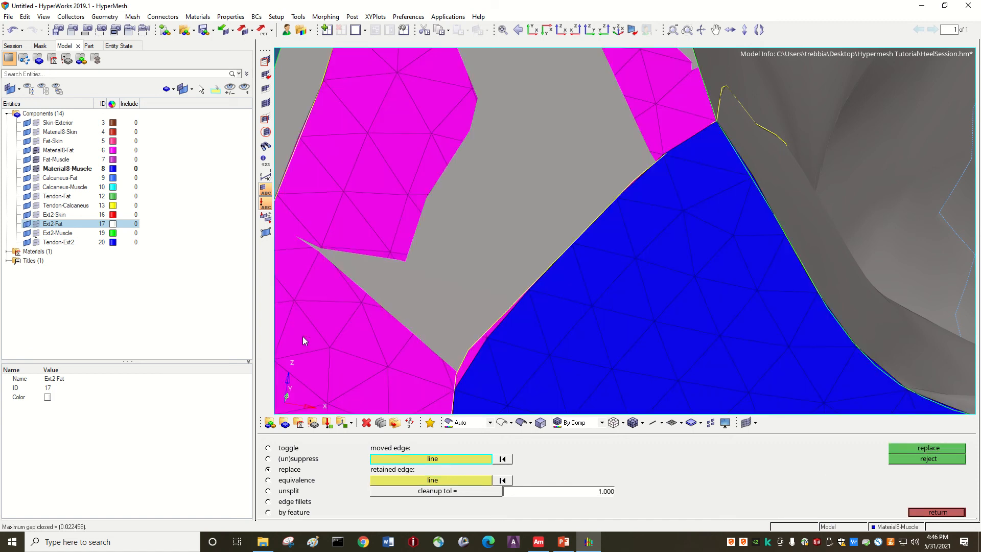
click(36, 168)
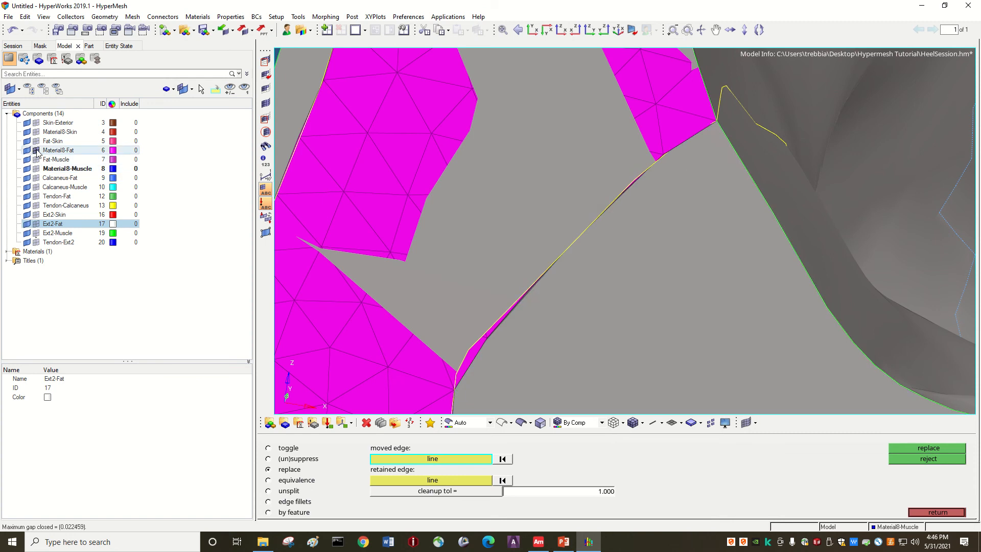
click(36, 151)
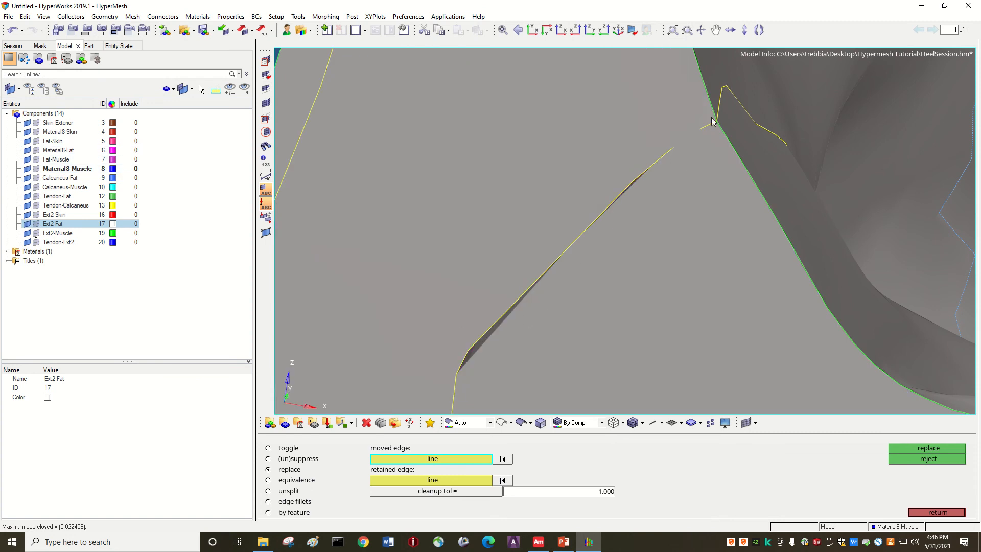
Step: Examine the repaired boundary and the remaining surface edges around the heel and its cavity from several angles
scroll(550, 293, down, 4)
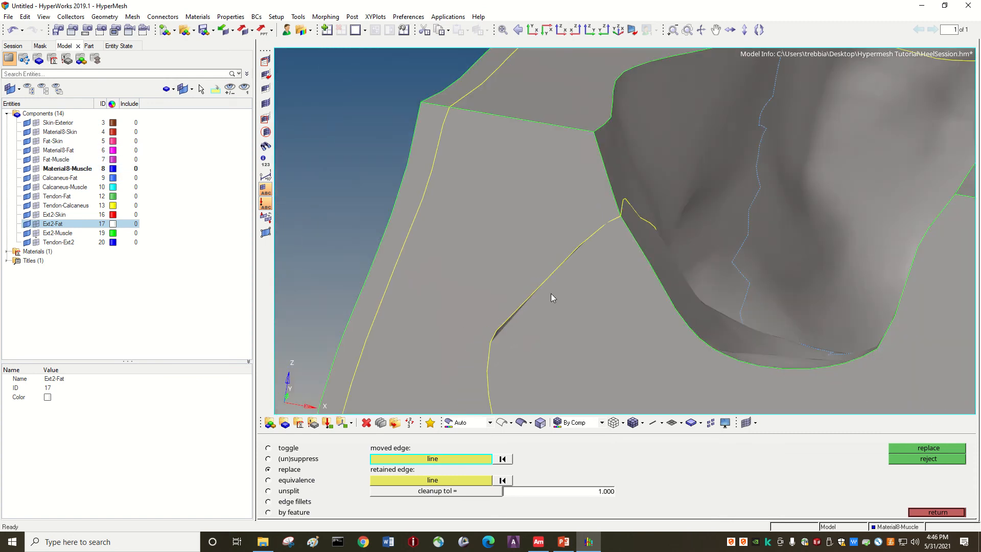
scroll(551, 294, down, 8)
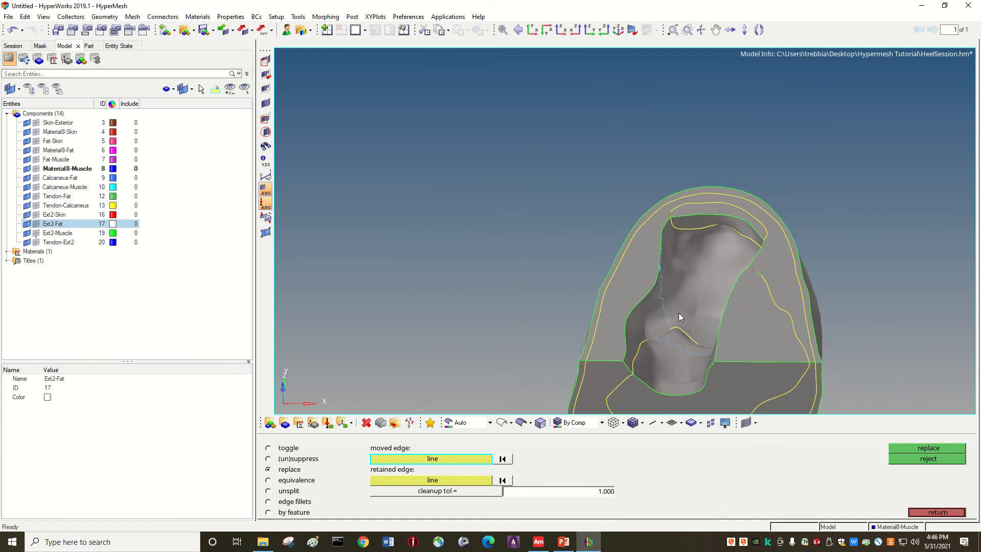
ctrl+drag(678, 313, 735, 225)
ctrl+scroll(660, 366, up, 3)
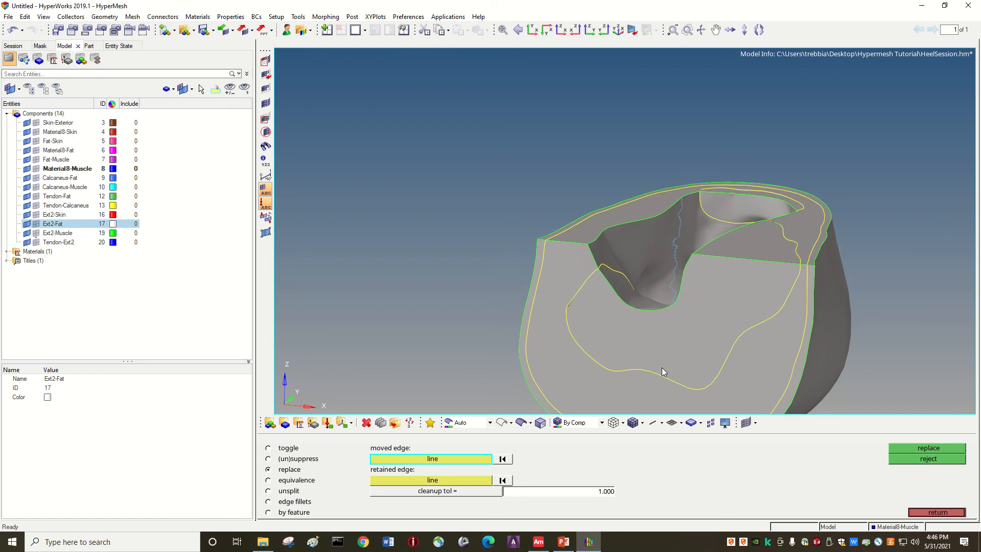
ctrl+scroll(694, 338, down, 7)
ctrl+scroll(529, 338, up, 3)
ctrl+scroll(604, 339, down, 5)
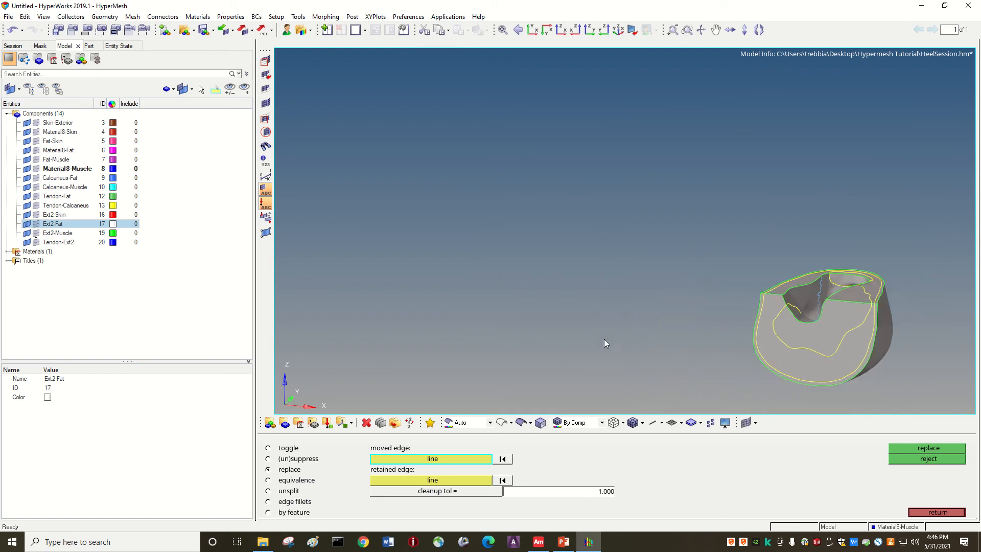
ctrl+scroll(881, 392, up, 6)
ctrl+scroll(652, 266, up, 6)
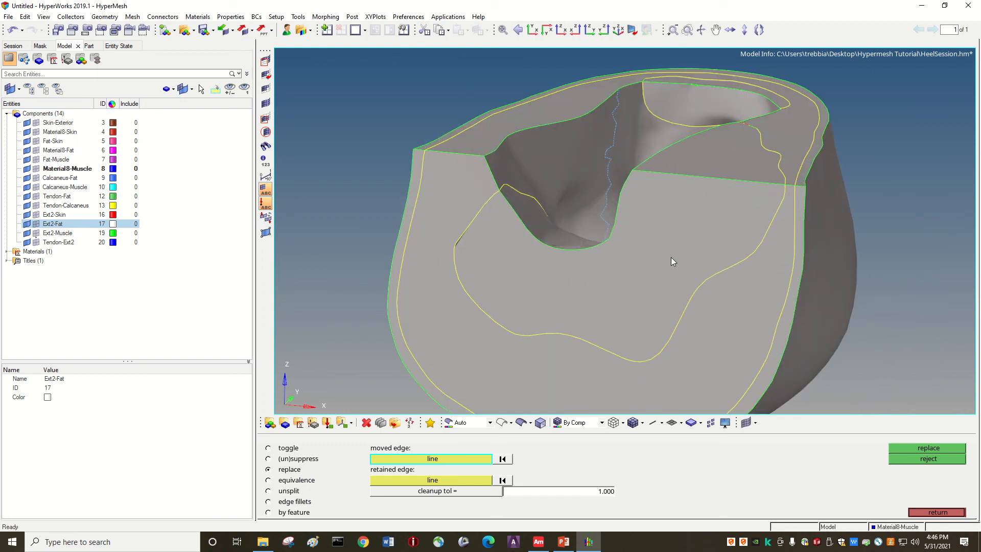
ctrl+drag(677, 309, 724, 309)
ctrl+drag(825, 268, 655, 142)
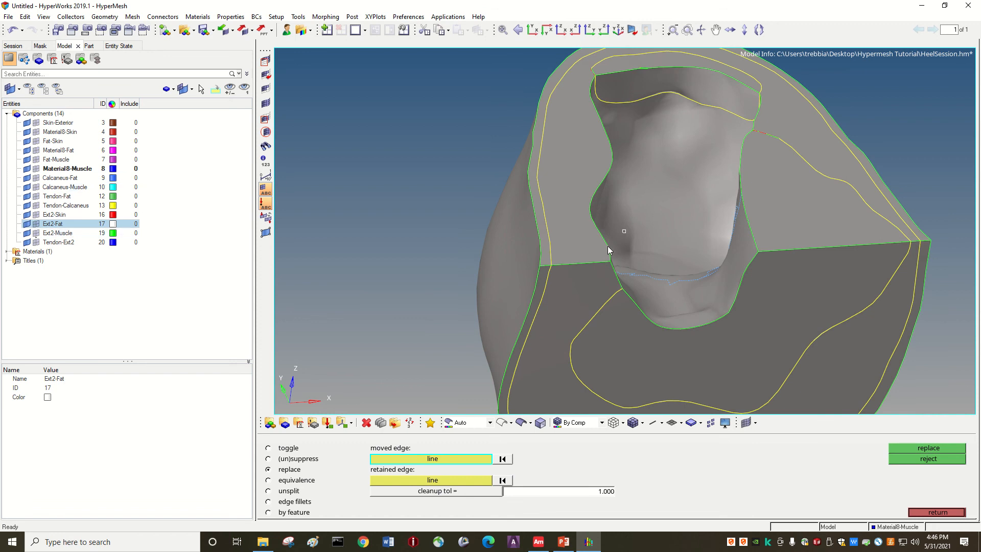
scroll(608, 246, down, 2)
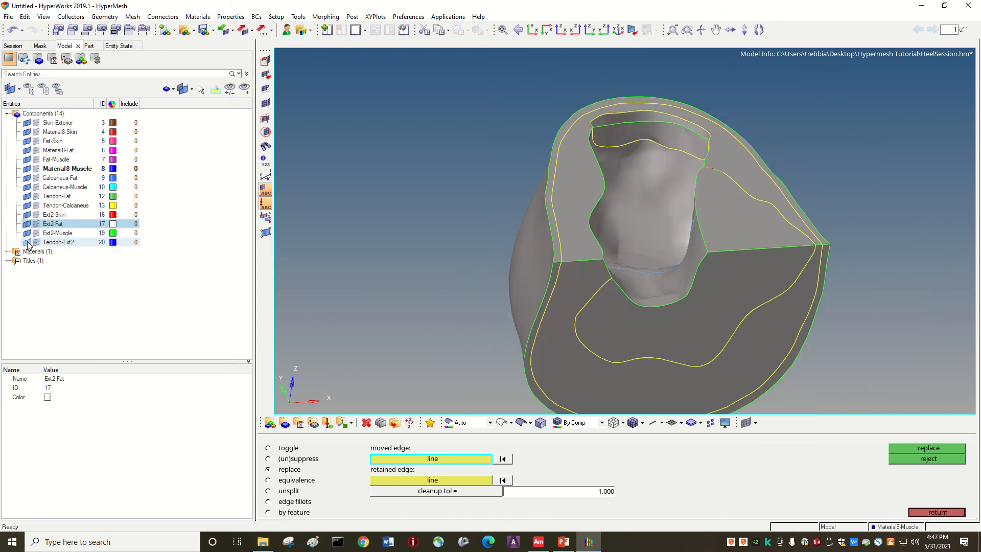
Step: Hide the surface geometry of Ext2-Muscle and Material8-Muscle to expose the inner edges of the heel model
click(27, 233)
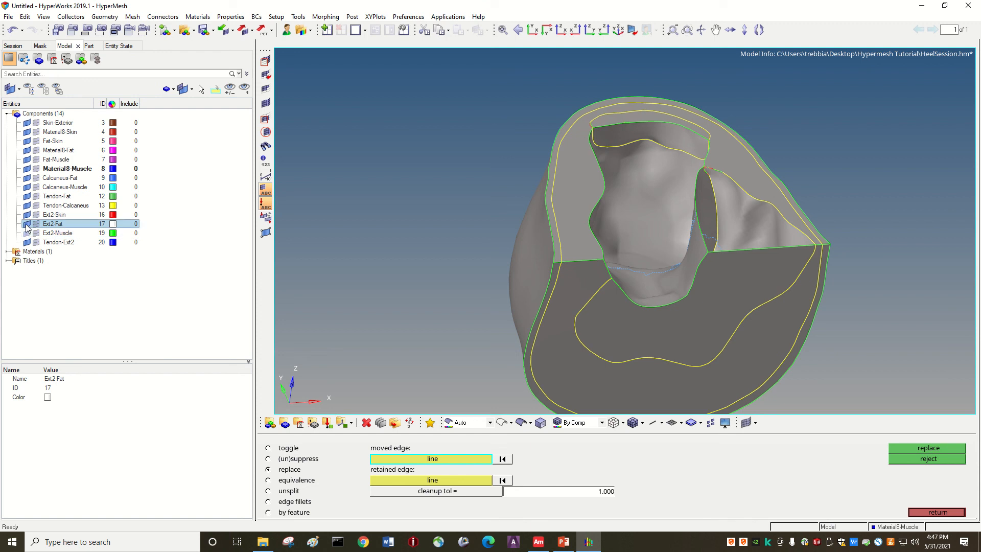
click(27, 225)
click(26, 224)
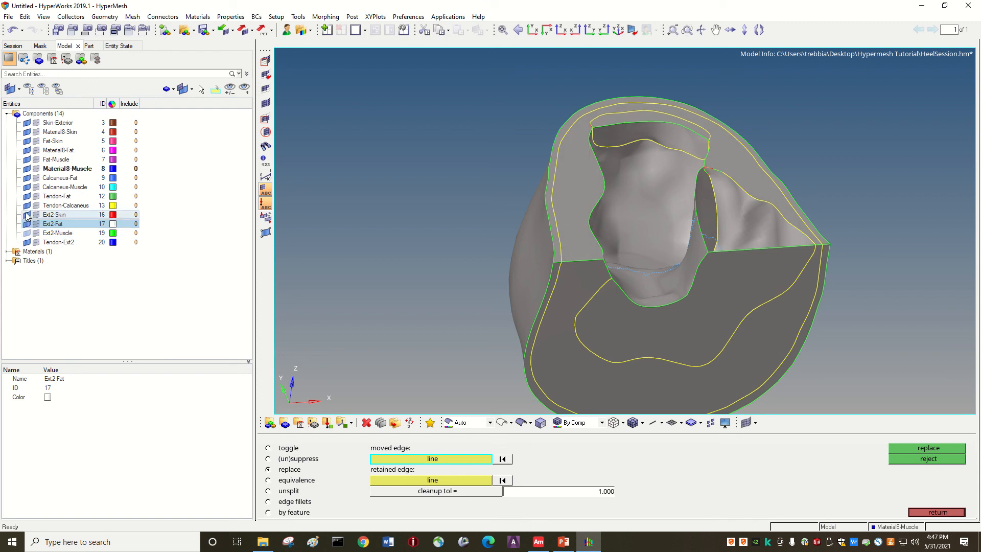
click(27, 212)
click(26, 212)
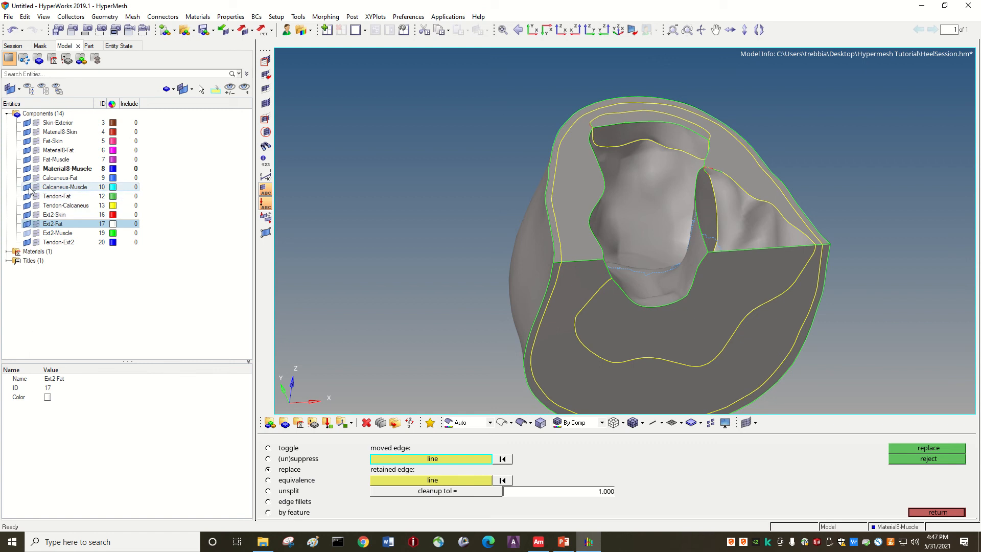
click(26, 151)
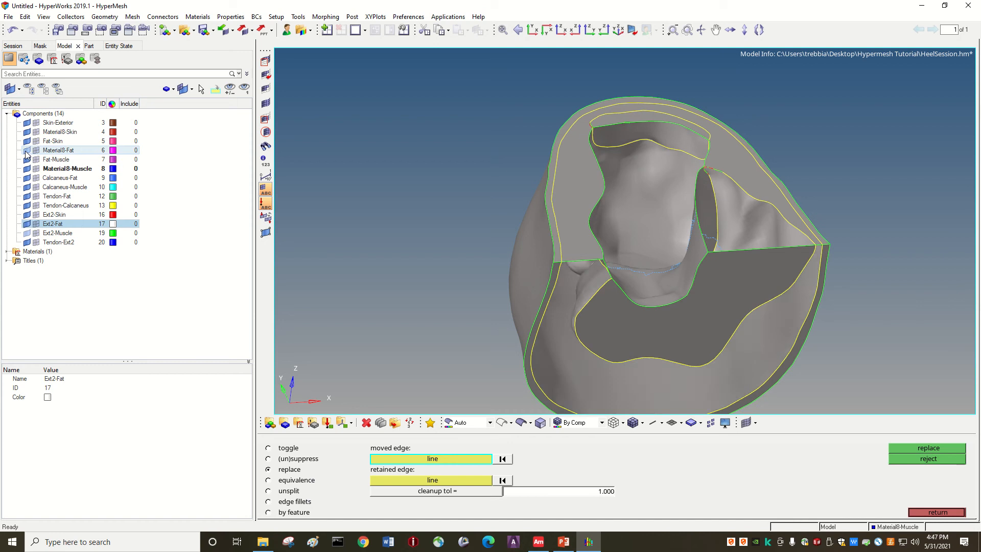
click(27, 151)
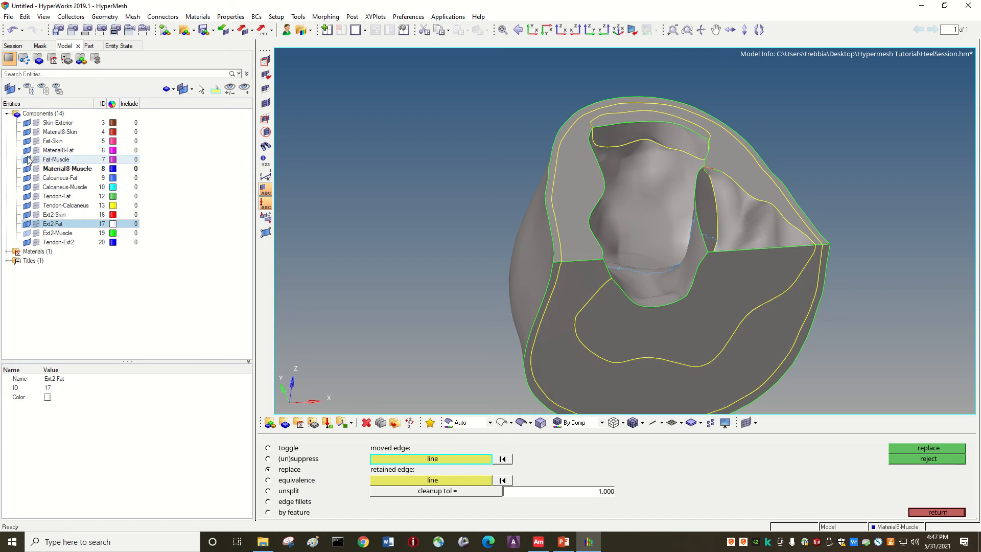
click(26, 169)
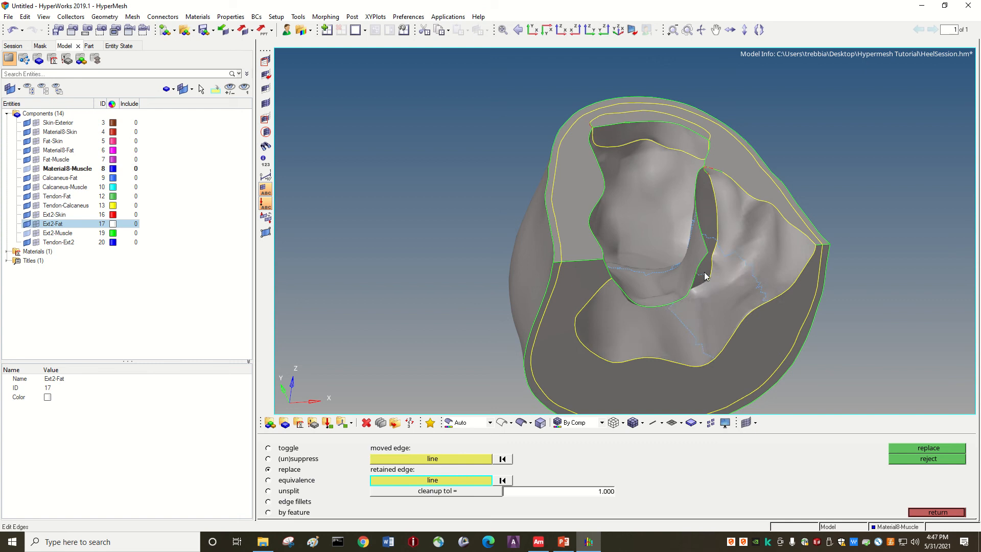
Step: Replace the open Fat-Muscle edge along Ext2-Fat with its adjacent edge at cleanup tolerance 1, and hide the Ext2-Fat and Ext2-Muscle element mesh
scroll(689, 295, down, 2)
ctrl+scroll(689, 291, up, 4)
mouse_move(689, 291)
ctrl+mouse_down()
mouse_move(651, 230)
mouse_move(596, 241)
mouse_move(642, 245)
mouse_move(683, 230)
mouse_move(669, 214)
mouse_move(690, 145)
ctrl+mouse_up()
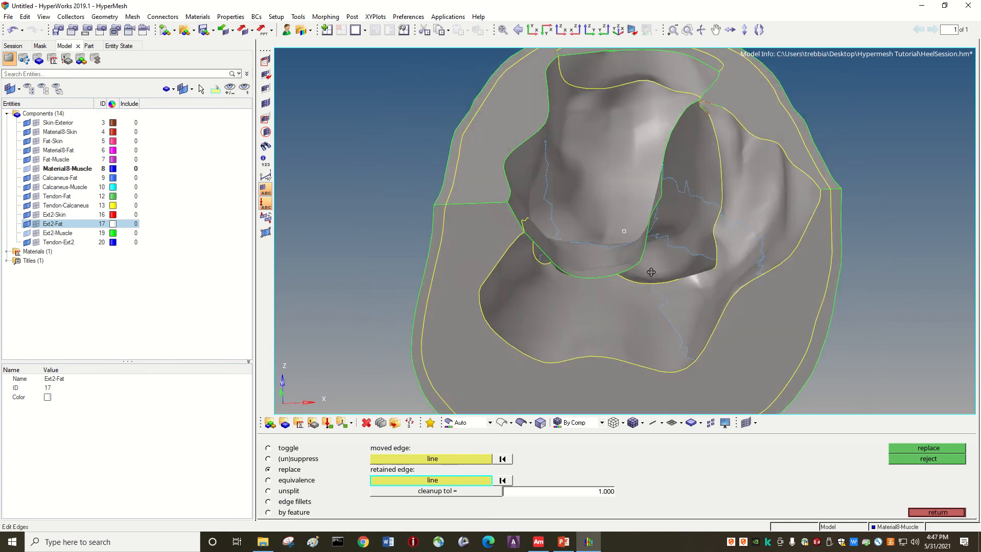
ctrl+scroll(691, 142, down, 2)
ctrl+scroll(695, 83, up, 3)
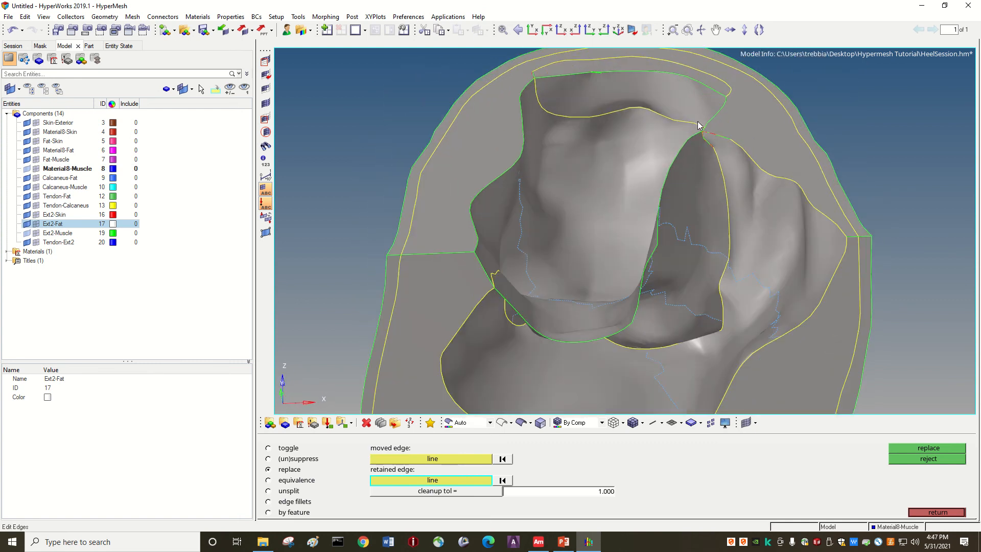
ctrl+scroll(537, 81, up, 3)
ctrl+scroll(519, 72, up, 4)
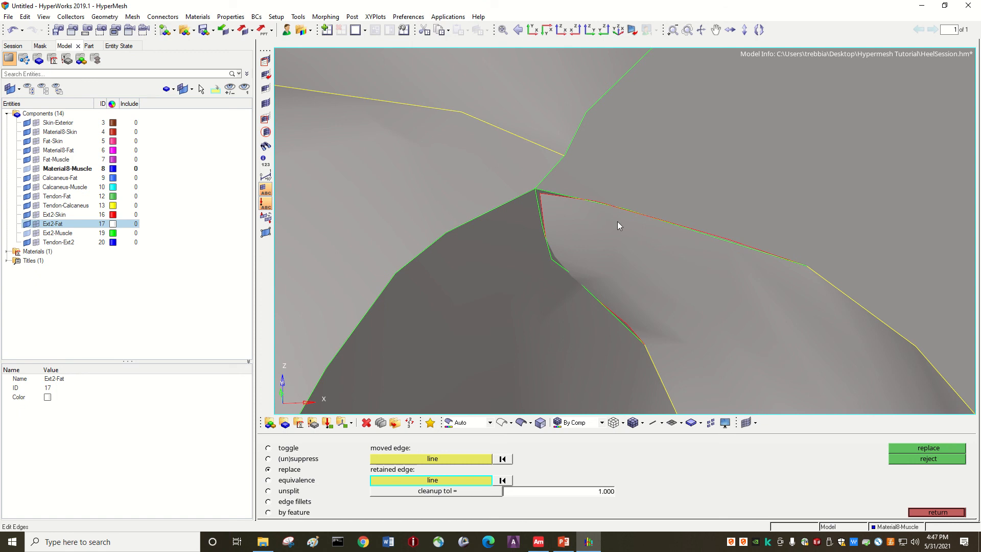
click(551, 195)
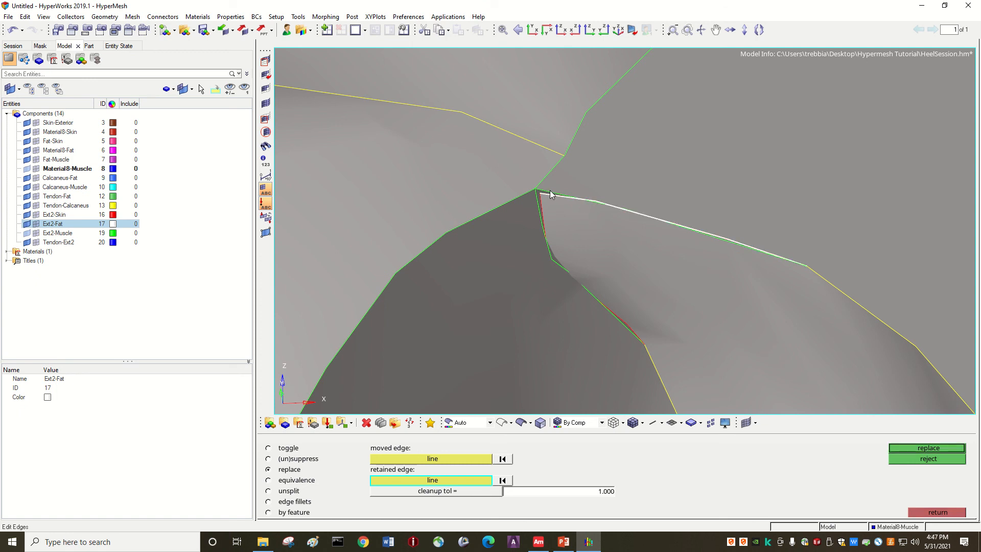
middle_click(550, 191)
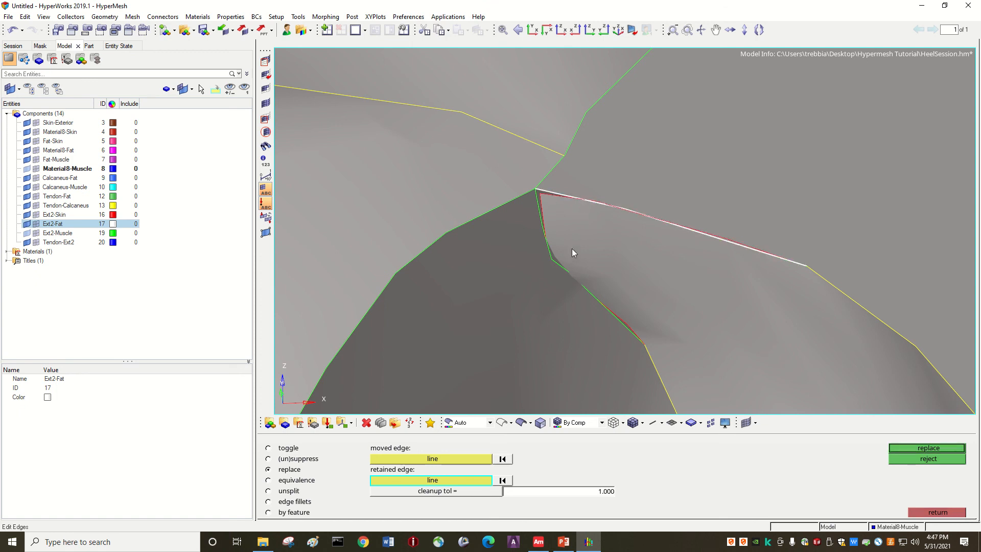
click(398, 457)
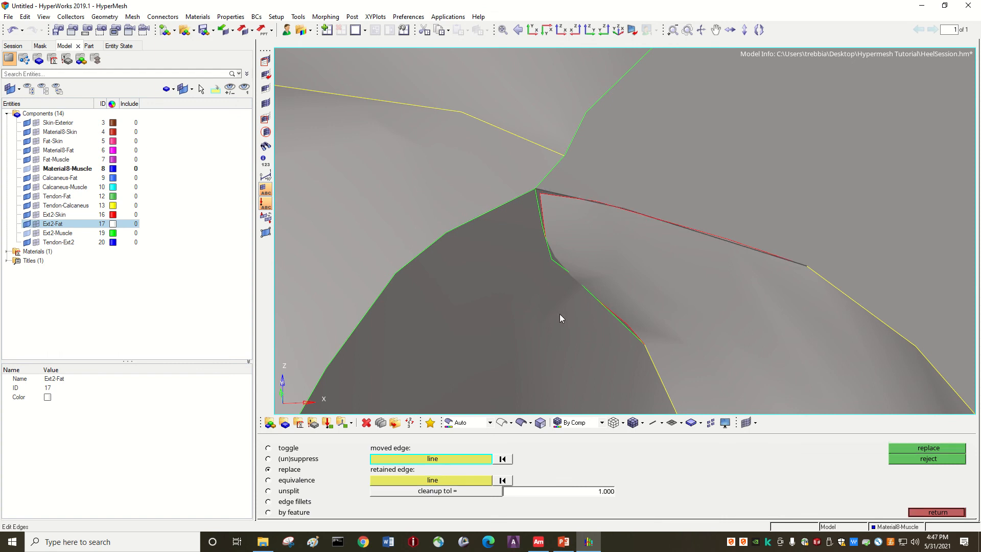
click(558, 197)
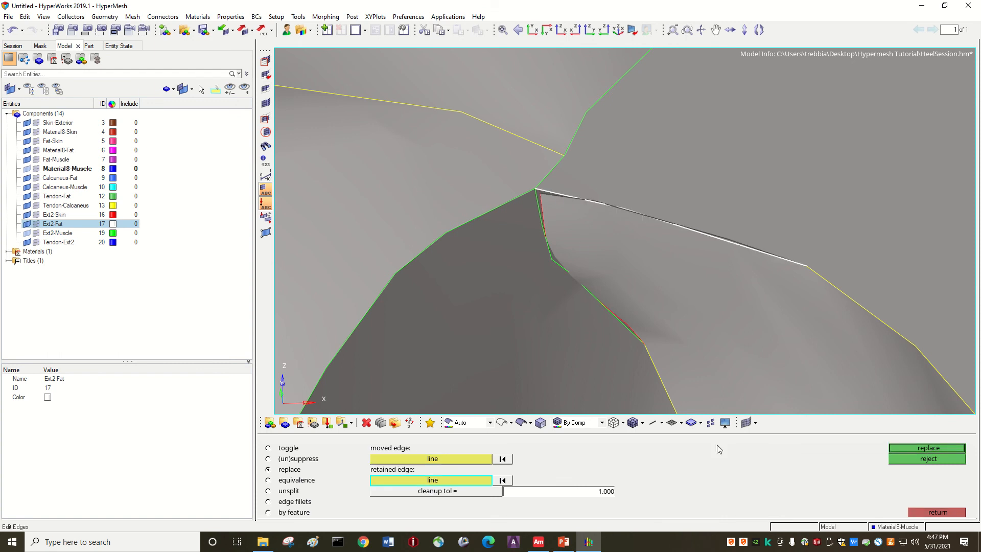
click(911, 446)
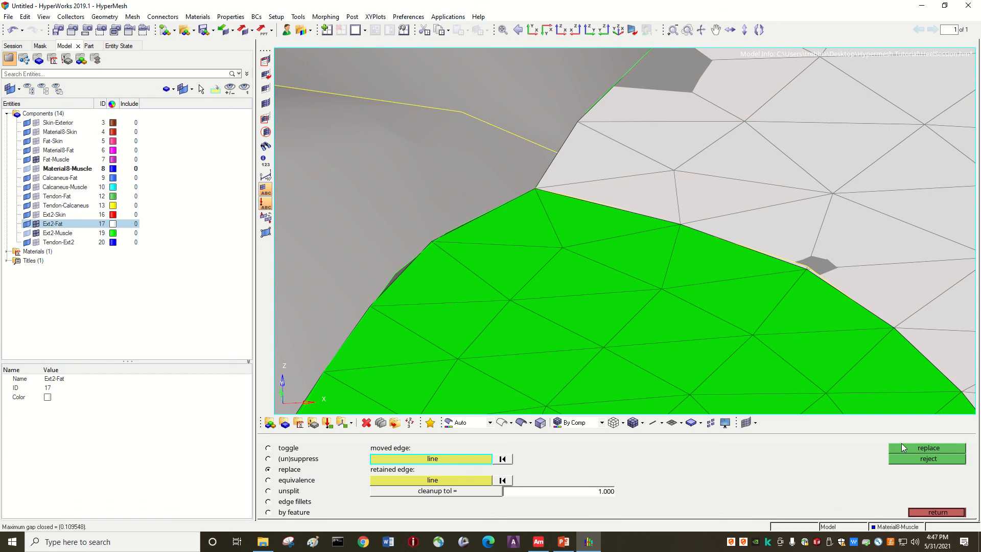
click(37, 224)
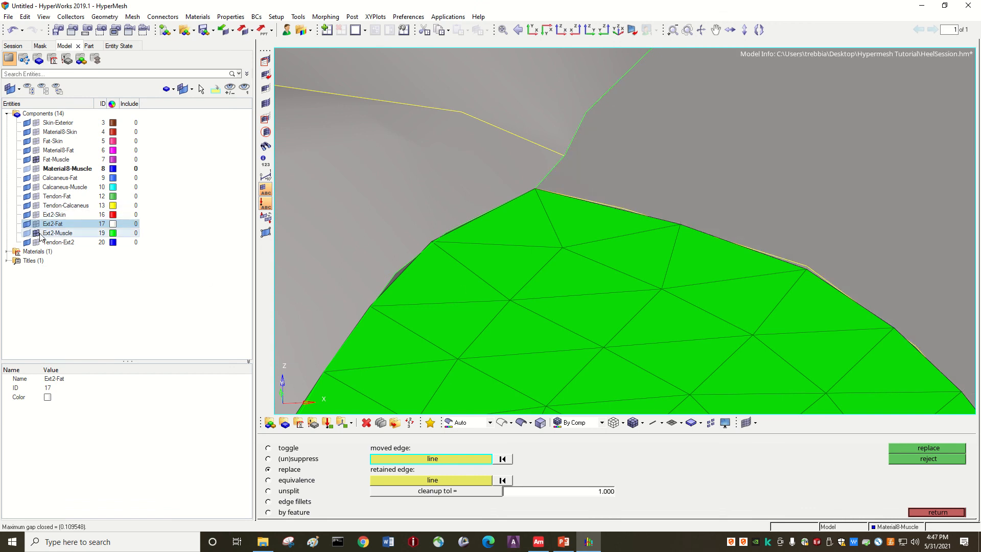
click(37, 232)
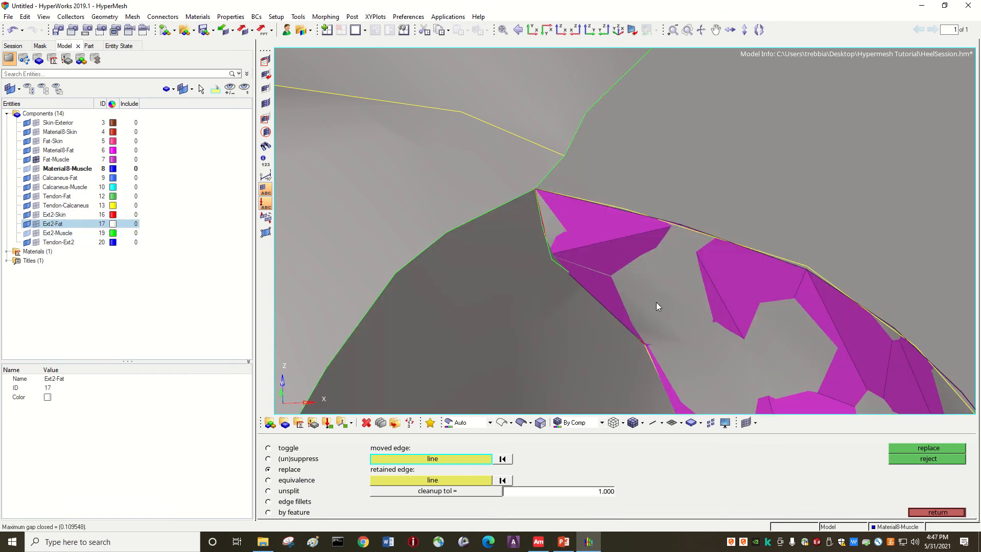
Step: Replace the upper green edge between Calcaneus-Muscle and Fat-Muscle with the adjacent red edge, and hide the Calcaneus-Fat, Calcaneus-Muscle and Fat-Muscle element mesh
ctrl+scroll(575, 369, down, 6)
ctrl+scroll(619, 360, up, 5)
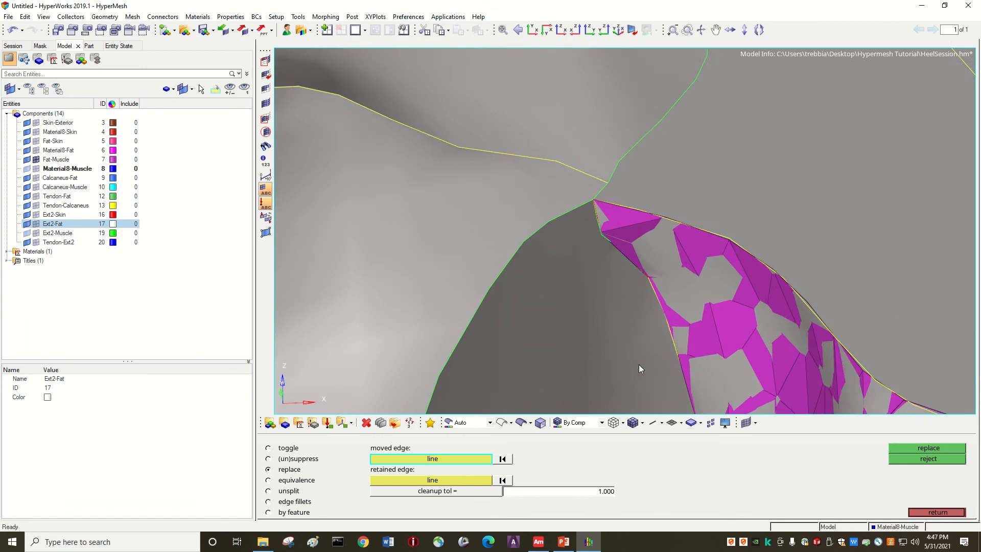
ctrl+scroll(567, 194, up, 4)
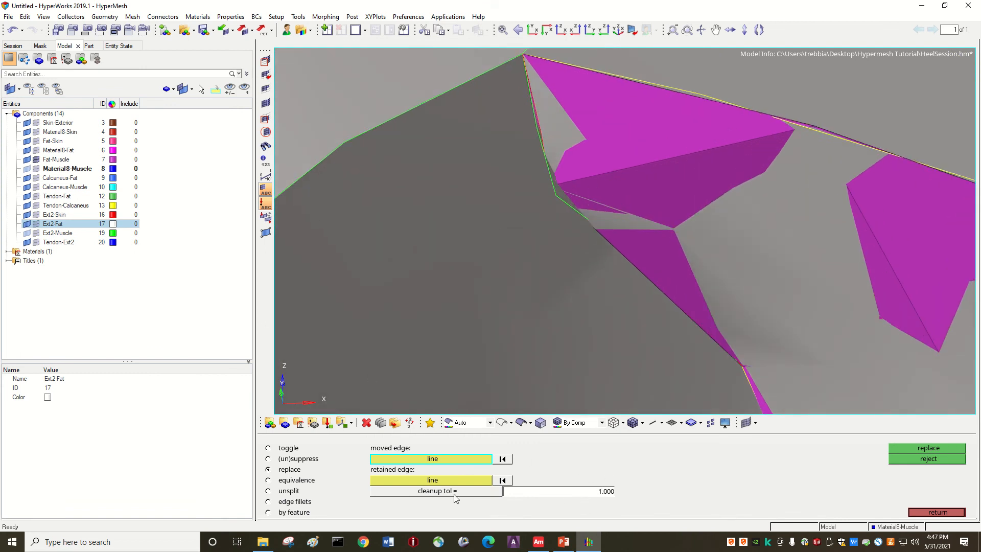
click(554, 189)
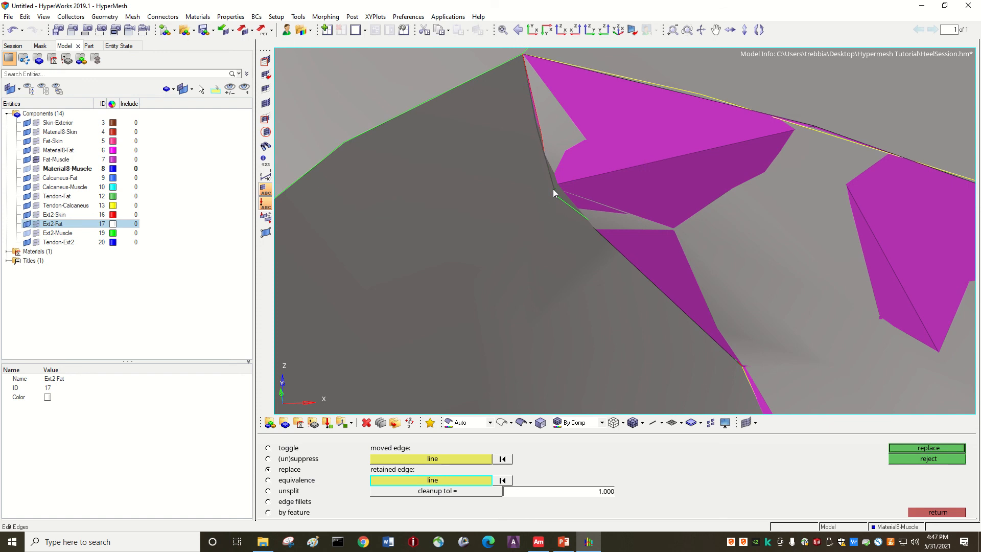
click(542, 137)
click(897, 448)
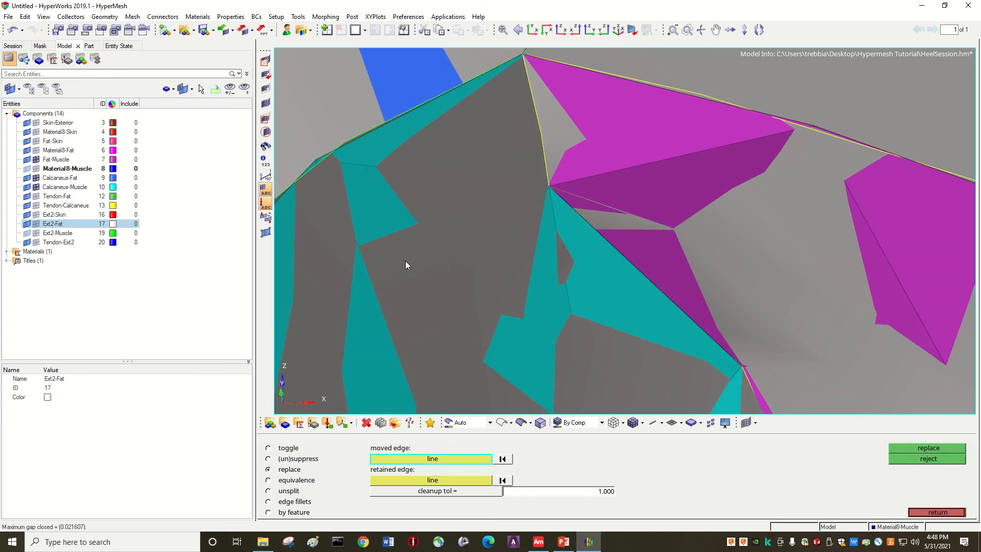
ctrl+scroll(477, 268, down, 10)
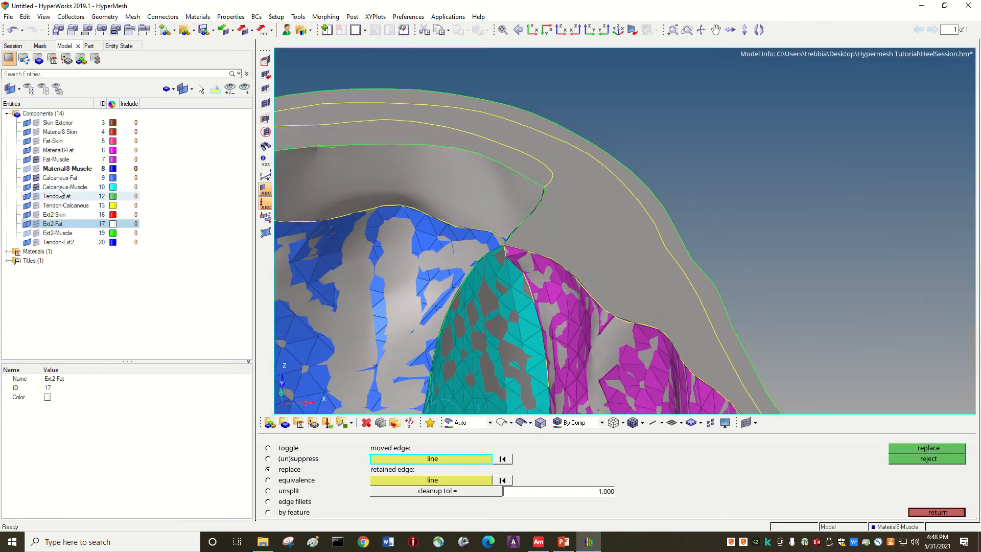
click(35, 178)
click(36, 187)
click(36, 159)
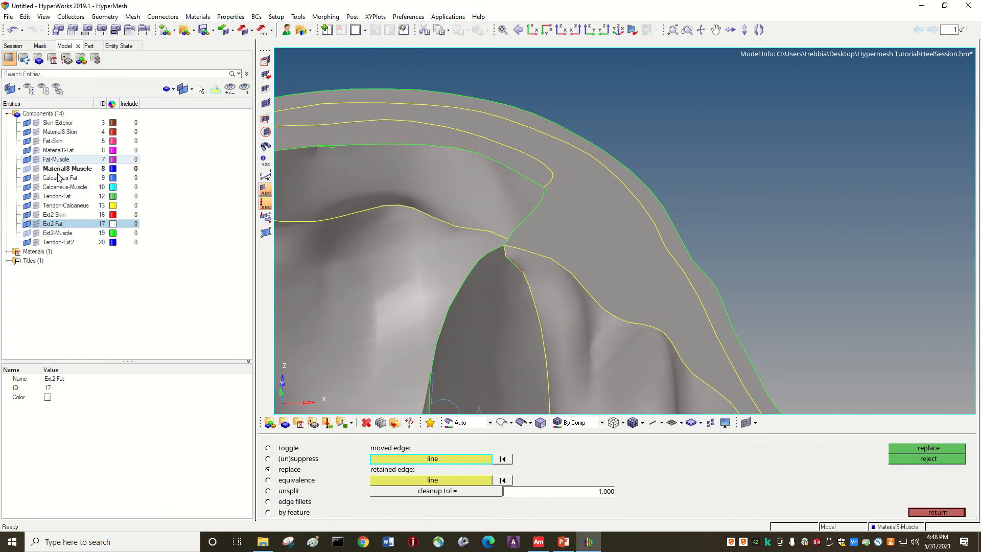
Step: Replace the remaining red edge between Calcaneus-Muscle and Fat-Muscle with the adjacent green edge, and hide the element mesh displayed around it
ctrl+scroll(569, 295, up, 8)
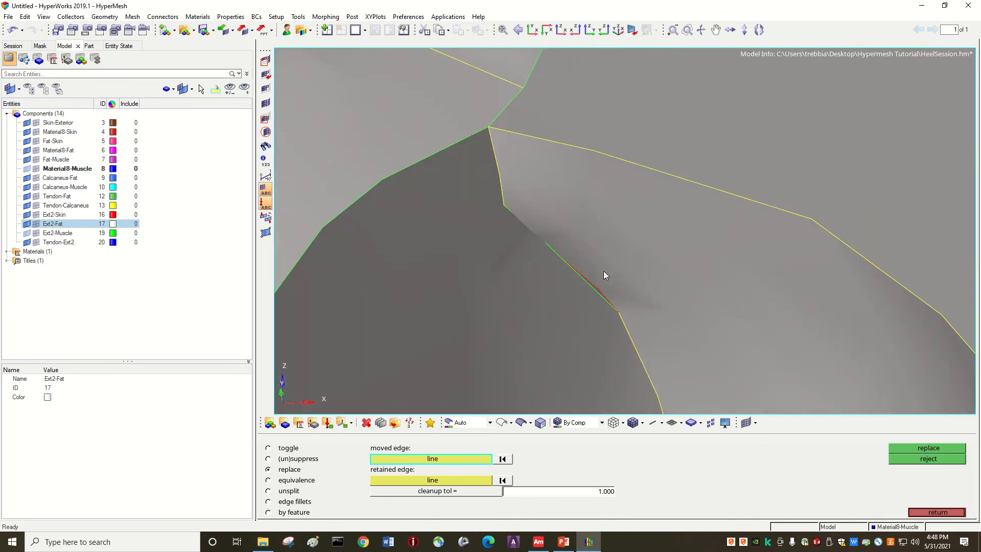
ctrl+scroll(603, 273, up, 2)
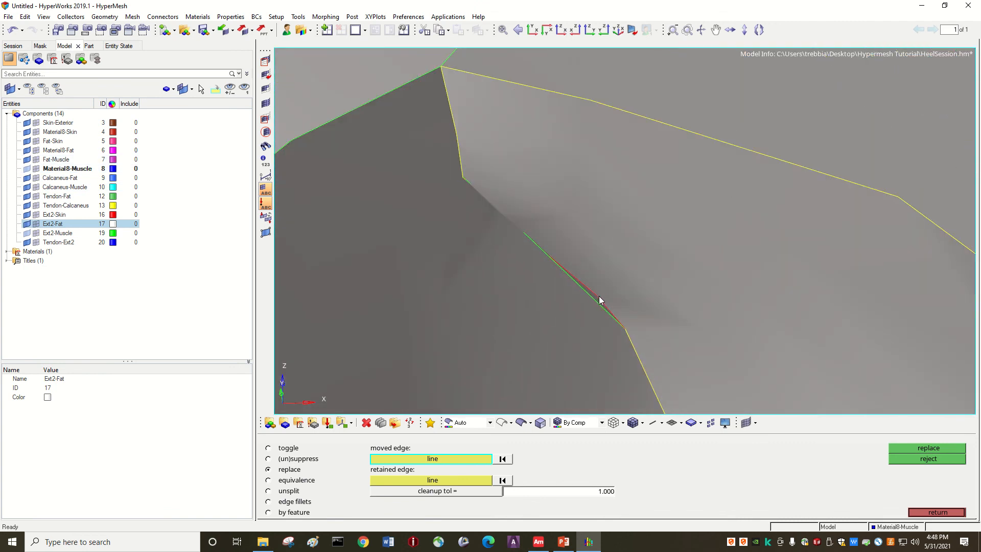
click(599, 296)
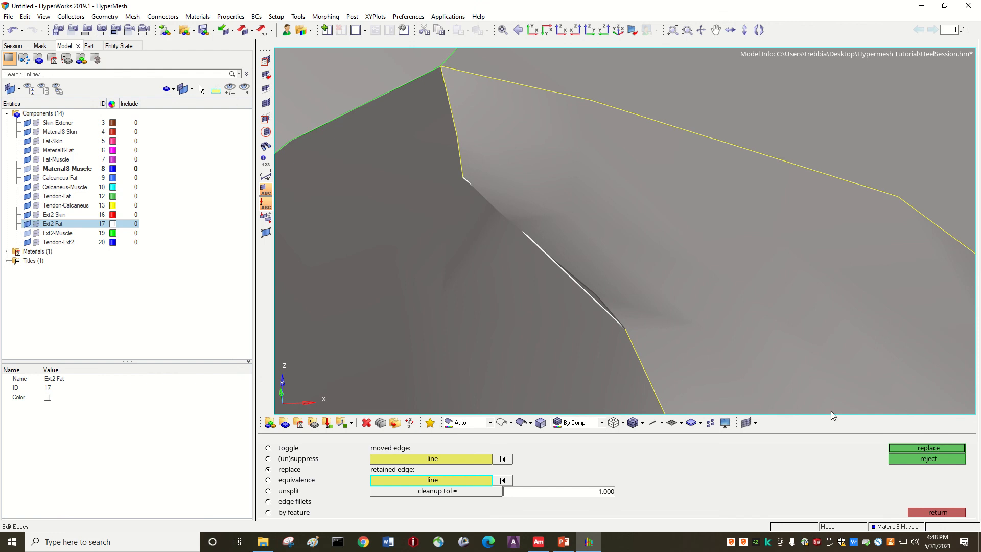
click(902, 446)
ctrl+scroll(581, 340, down, 5)
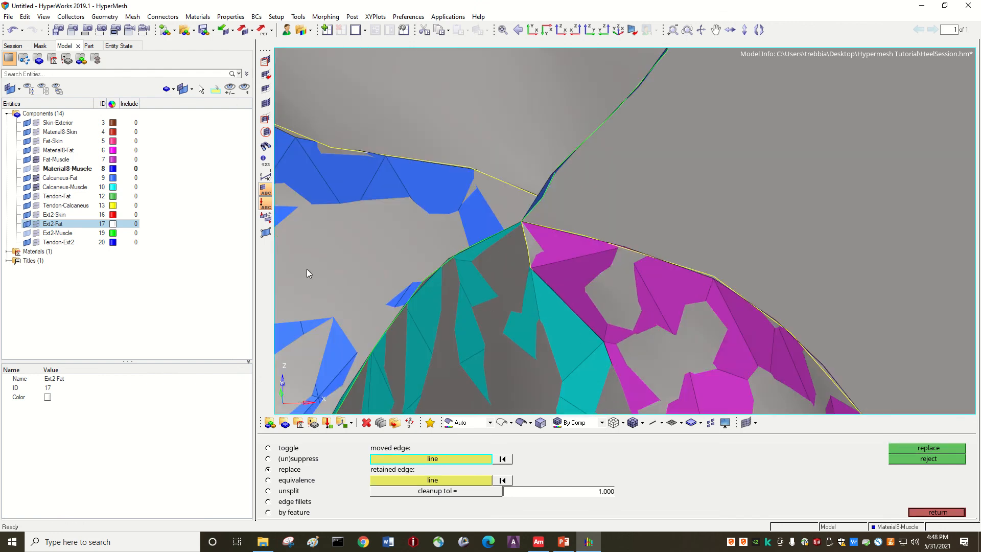
click(36, 187)
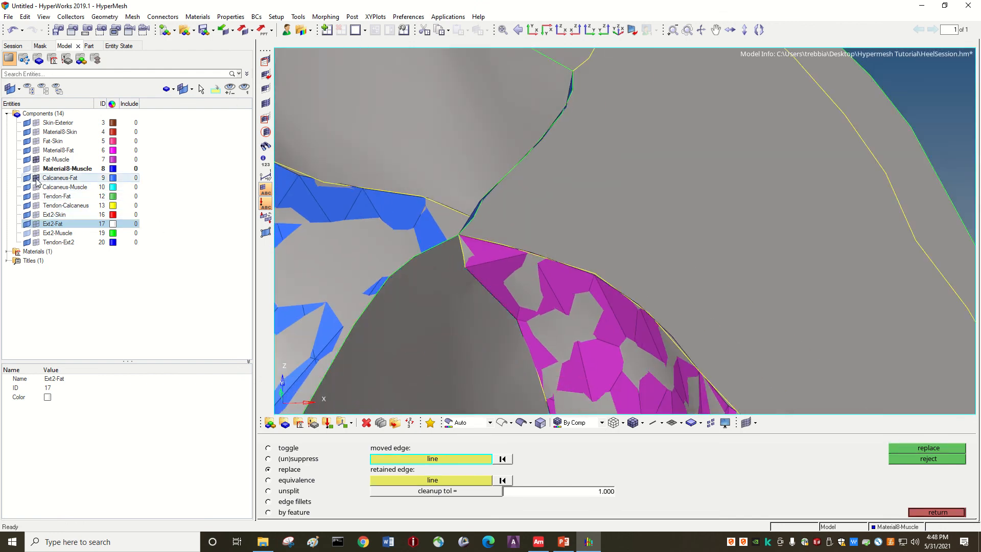
click(35, 178)
click(36, 159)
Step: Replace the short green edge between Ext2-Fat and Tendon-Ext2 at the cavity's upper corner with its overlapping edge at cleanup tolerance 1
ctrl+scroll(593, 307, down, 6)
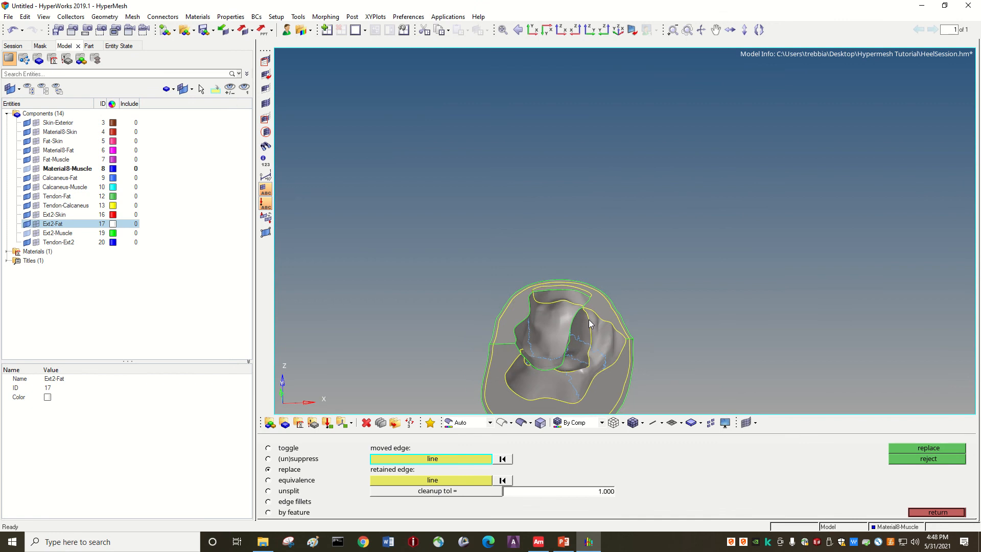
ctrl+drag(535, 409, 590, 200)
ctrl+scroll(590, 200, up, 6)
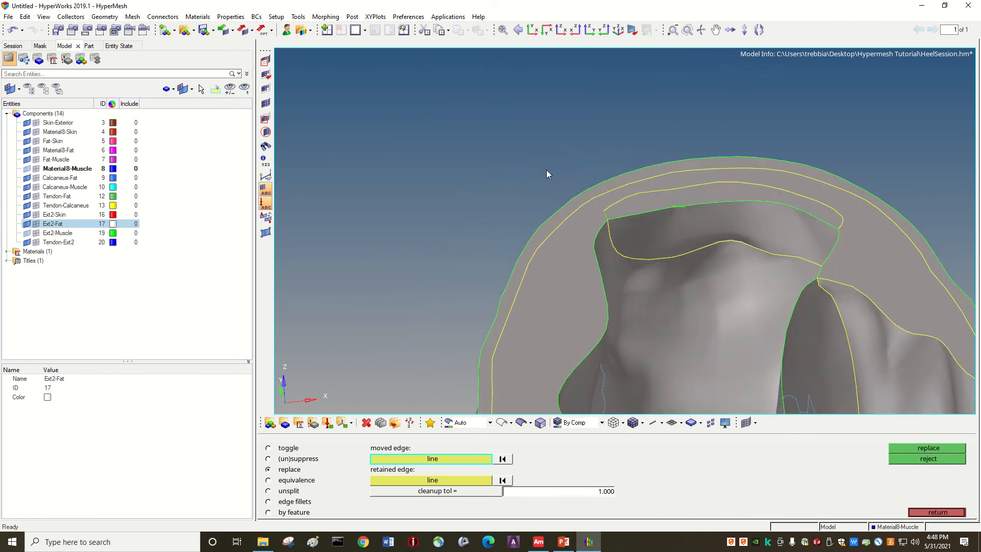
ctrl+scroll(555, 176, up, 3)
ctrl+scroll(577, 174, up, 3)
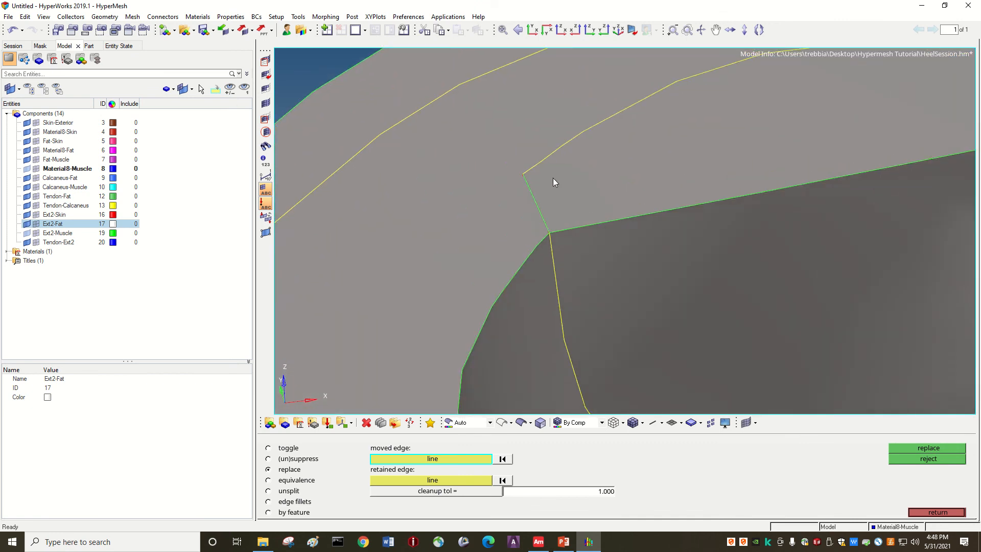
ctrl+scroll(598, 180, down, 1)
ctrl+scroll(901, 181, down, 1)
ctrl+scroll(878, 202, down, 2)
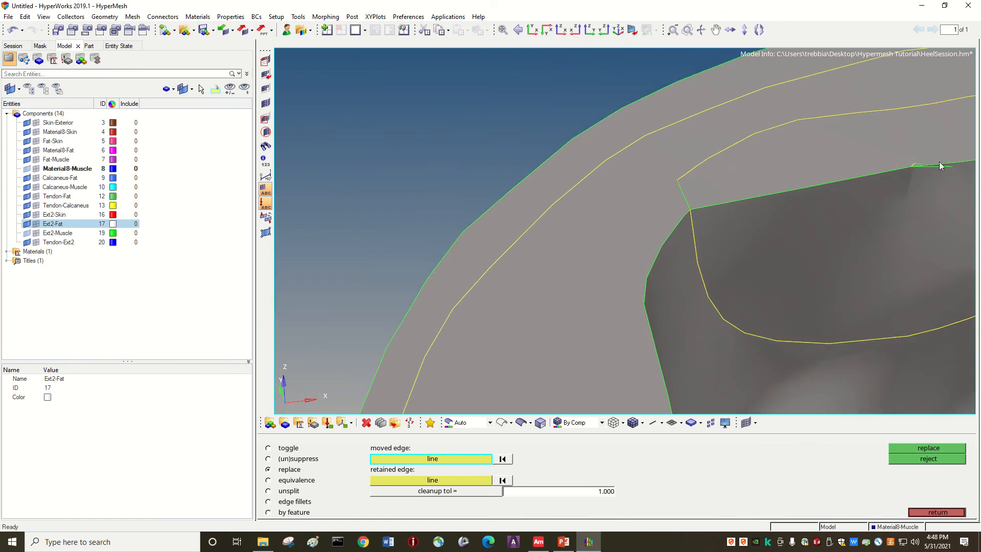
ctrl+scroll(664, 174, up, 4)
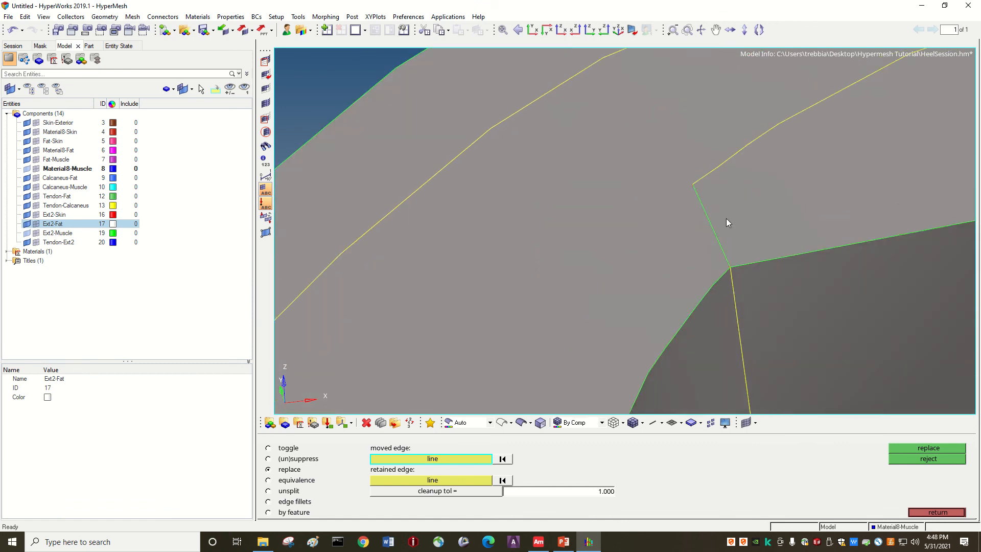
click(692, 187)
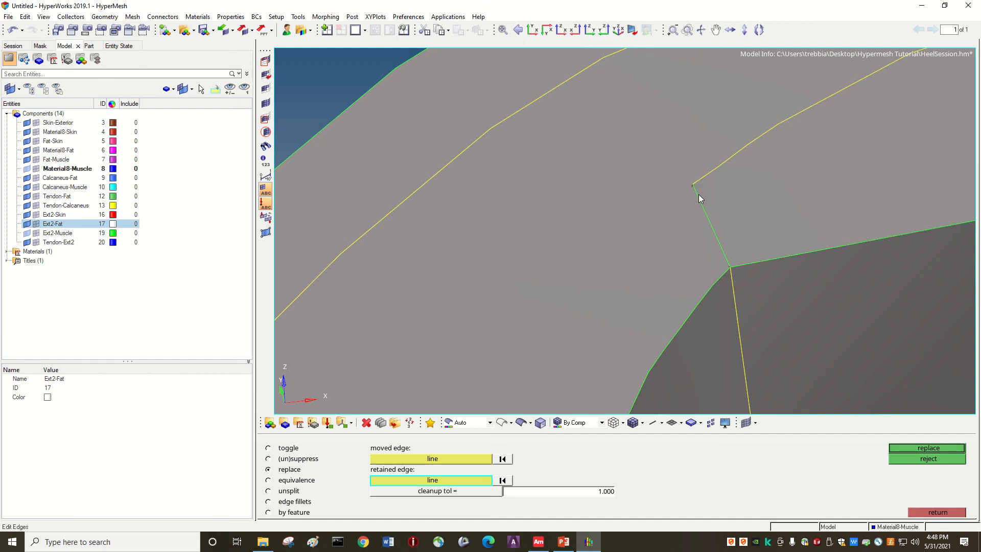
click(696, 192)
click(899, 447)
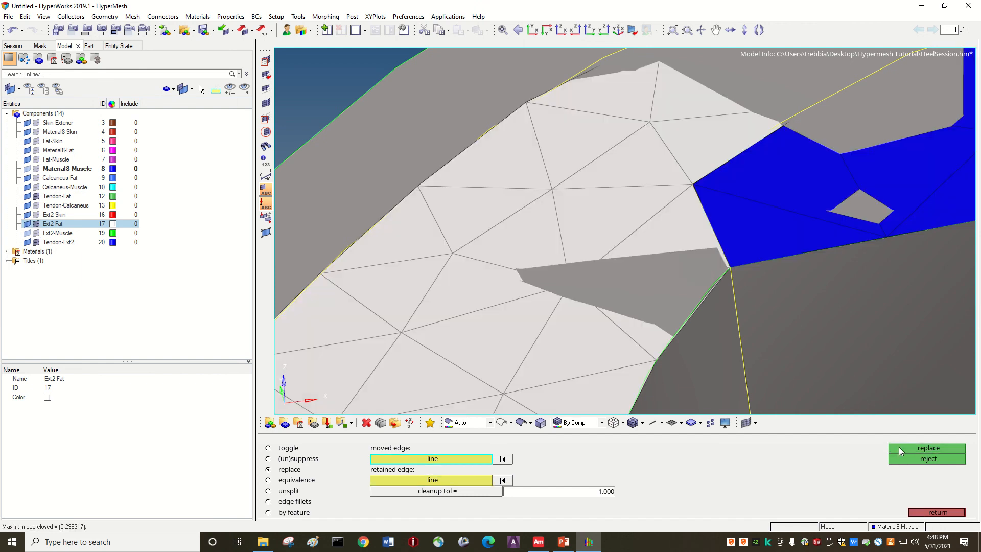
scroll(664, 337, down, 2)
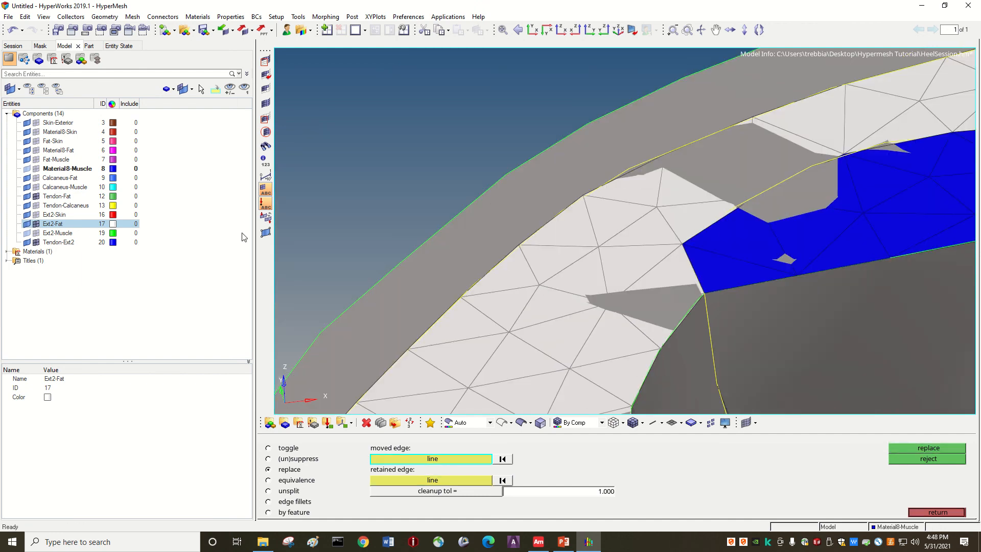
Step: Hide the Tendon-Ext2 and Ext2-Fat element mesh, and replace the lower green edge at the cavity's upper rim with the green edge above it
click(36, 242)
click(36, 224)
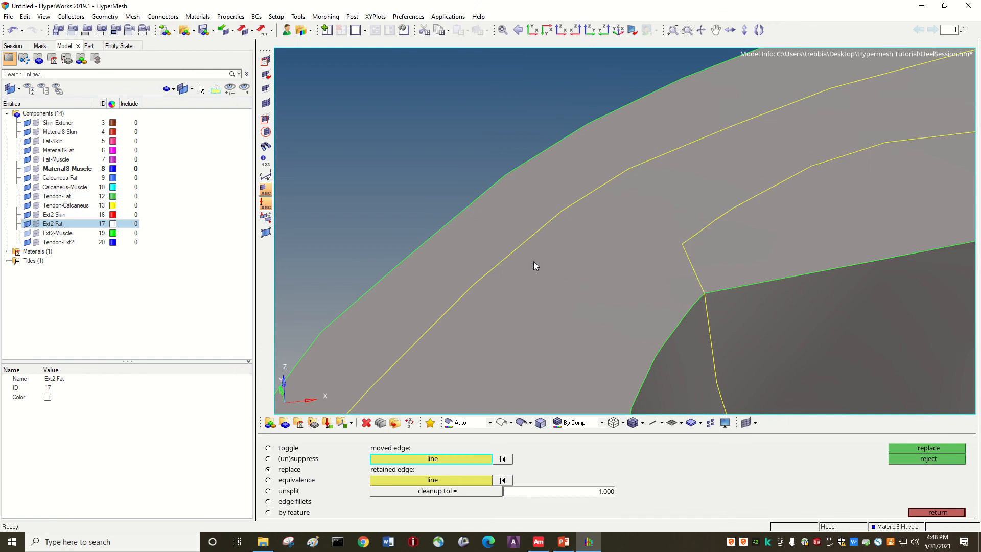
scroll(708, 320, down, 4)
scroll(572, 283, up, 8)
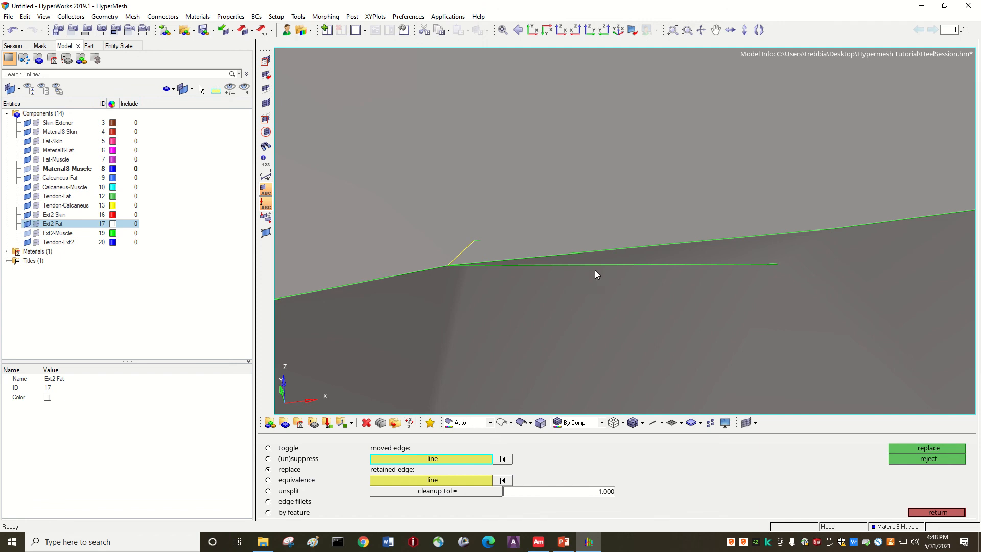
click(633, 264)
click(634, 249)
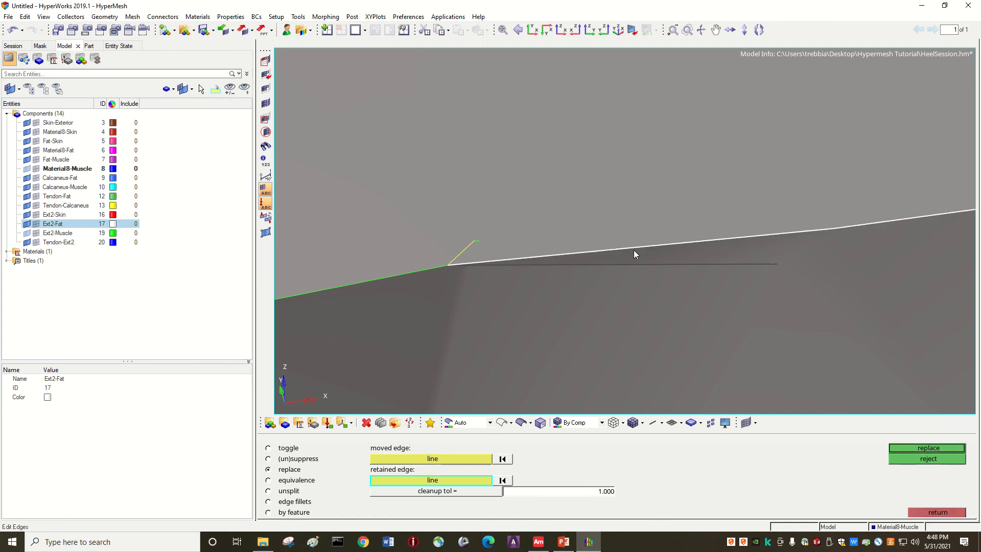
click(920, 448)
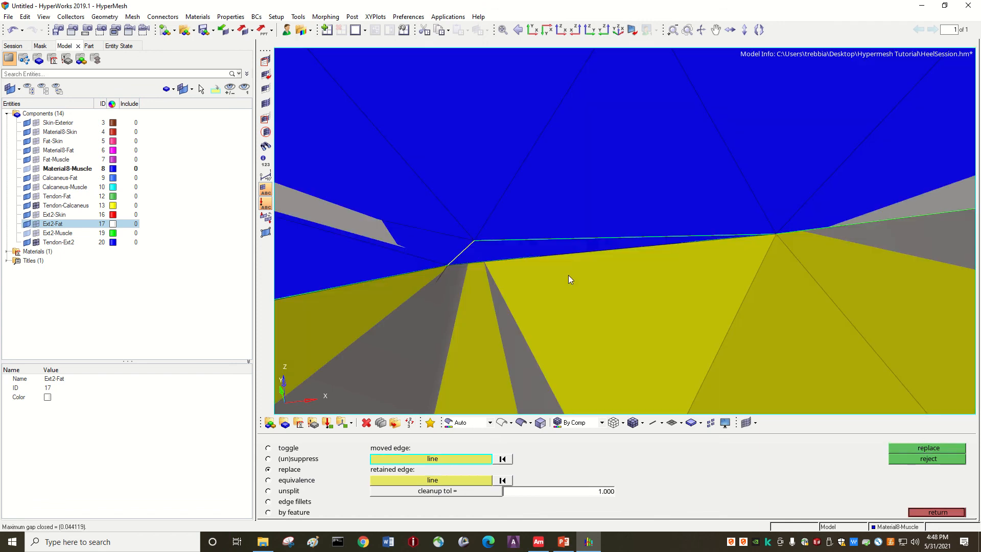
Step: Replace the short upper green edge beside the Tendon-Calcaneus and Tendon-Ext2 boundary with the edge just below it at cleanup tolerance 1
click(537, 237)
click(538, 256)
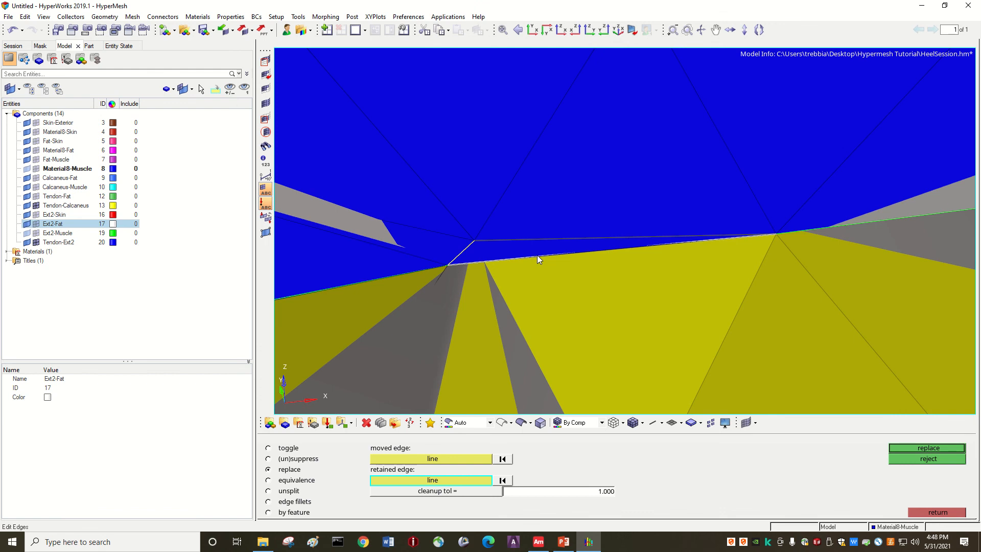
click(936, 446)
Step: Hide the Tendon-Calcaneus and Tendon-Ext2 element mesh, and show the Material8-Muscle and Ext2-Muscle geometry
scroll(554, 313, down, 5)
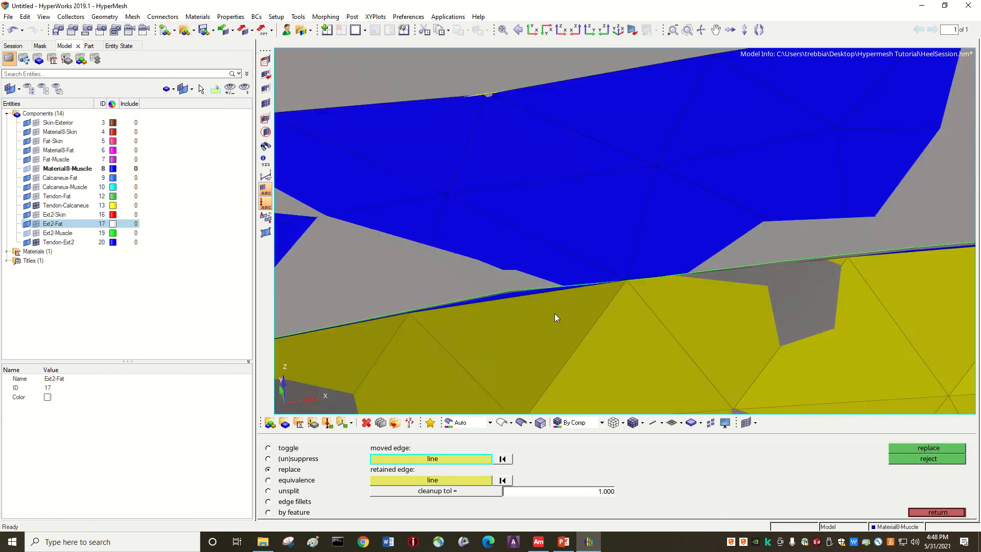
scroll(533, 345, down, 15)
scroll(568, 352, up, 8)
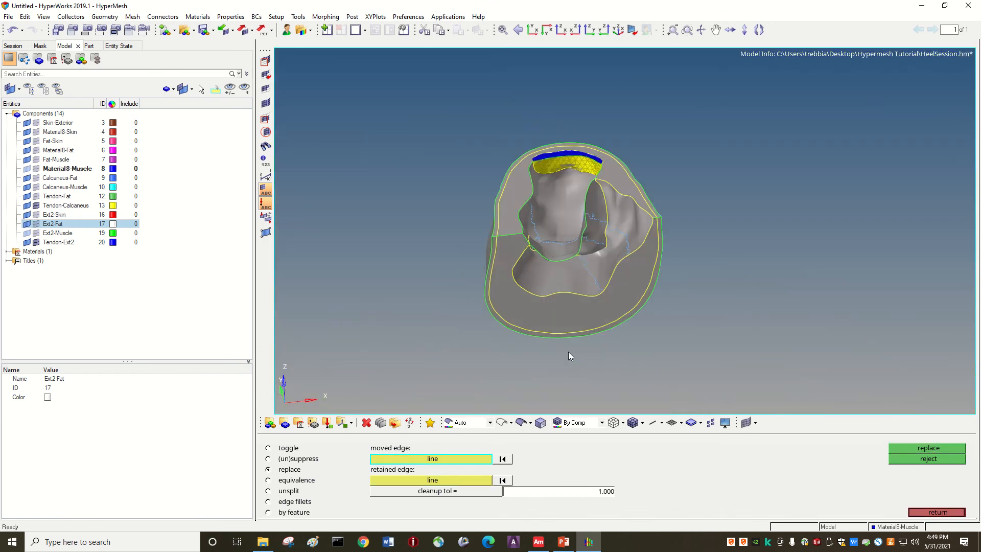
ctrl+drag(556, 201, 583, 202)
scroll(593, 155, up, 3)
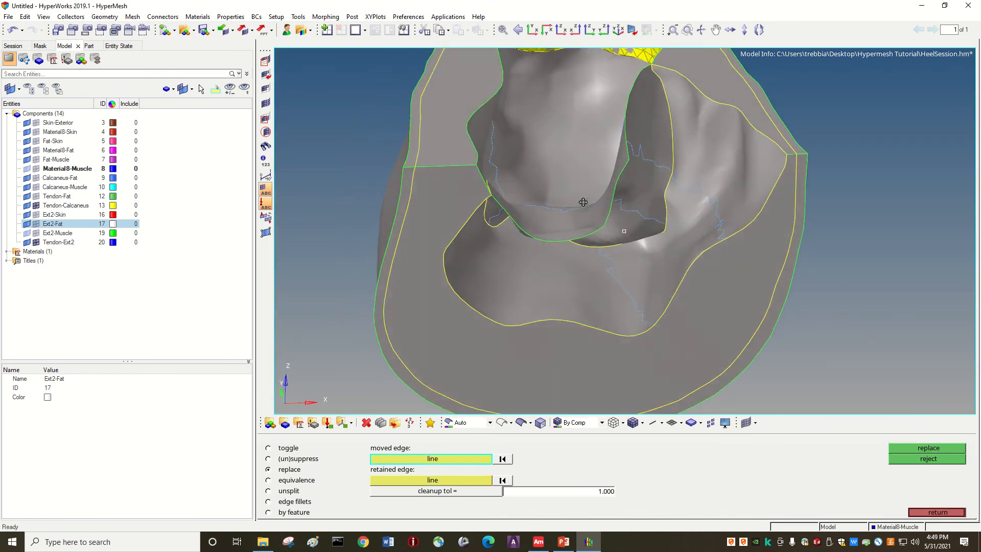
scroll(582, 198, down, 3)
scroll(572, 149, up, 1)
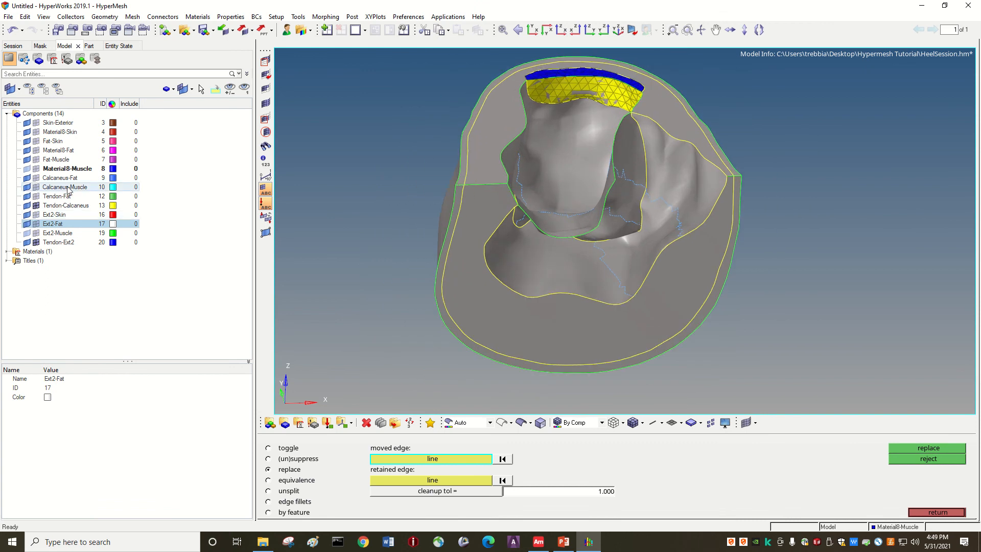
click(35, 205)
click(36, 242)
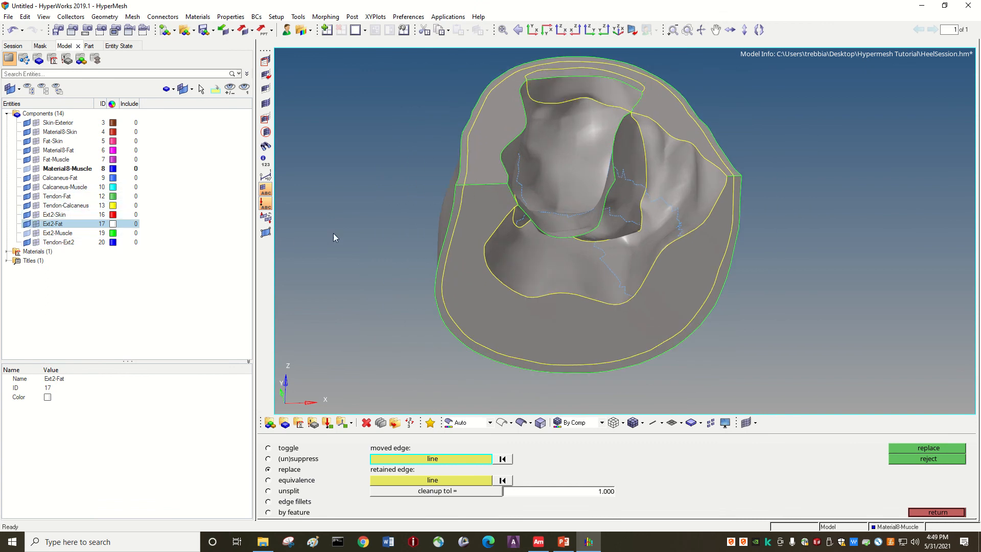
click(27, 233)
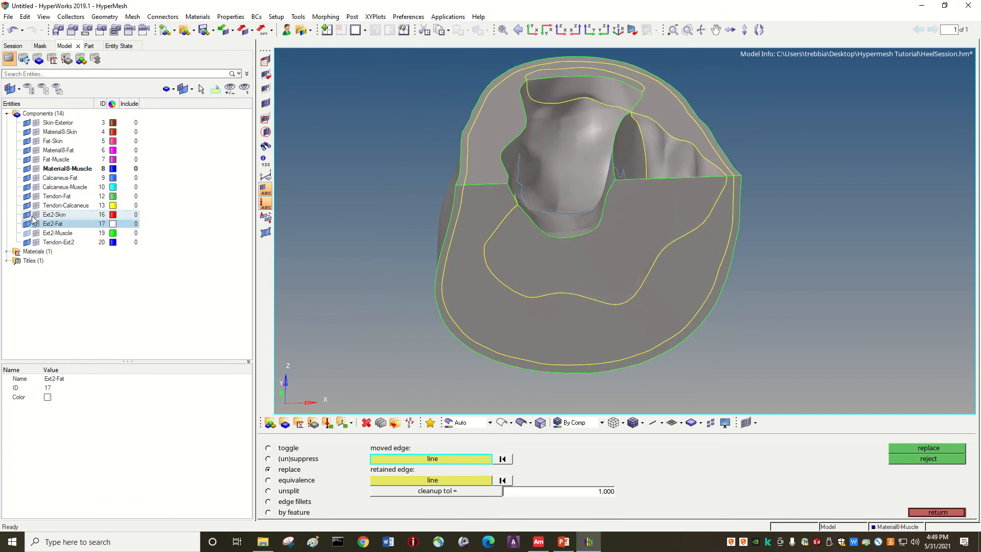
ctrl+drag(392, 230, 624, 231)
Step: Create solids from all displayed surfaces as bounding surfaces, with automatic solid surface selection on and the surfaces' component as destination
click(104, 17)
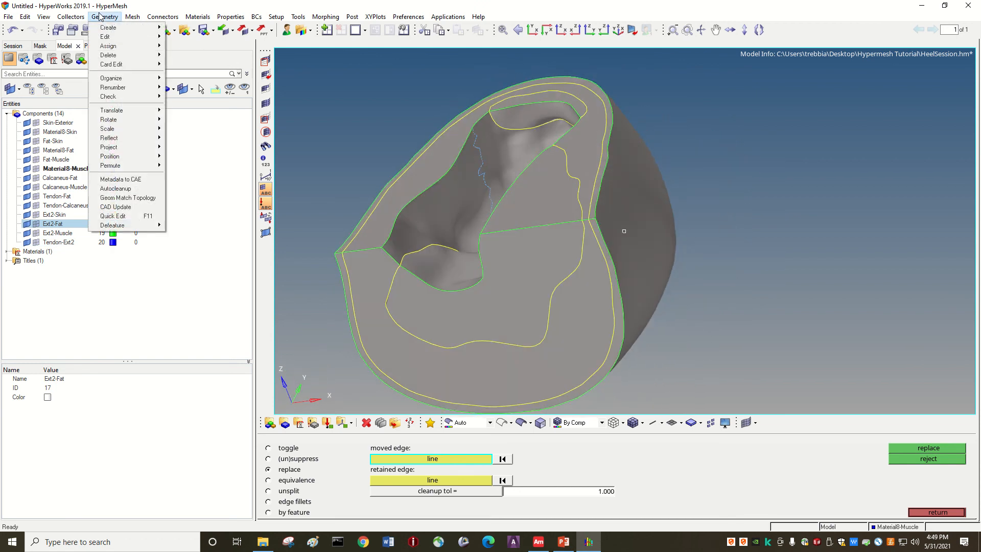
mouse_move(122, 28)
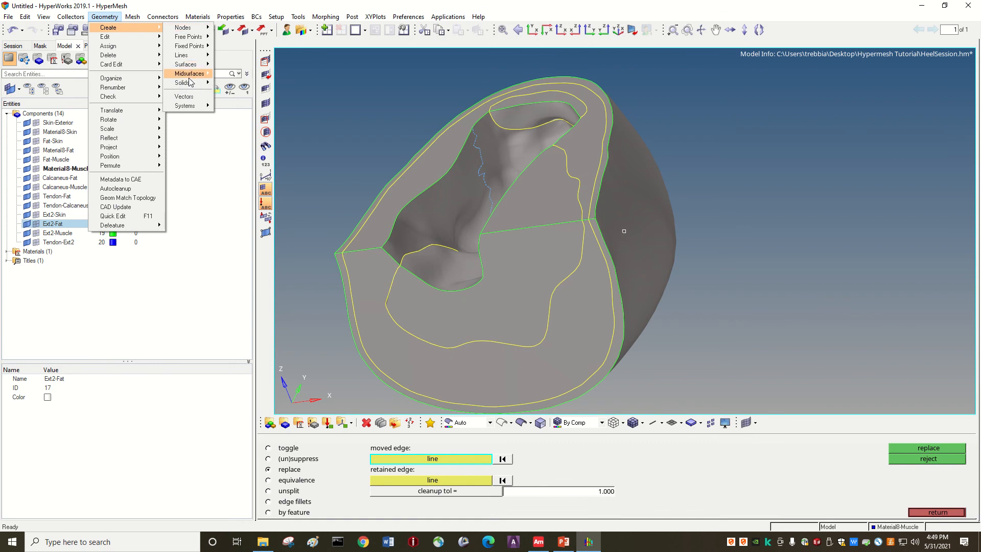
mouse_move(192, 85)
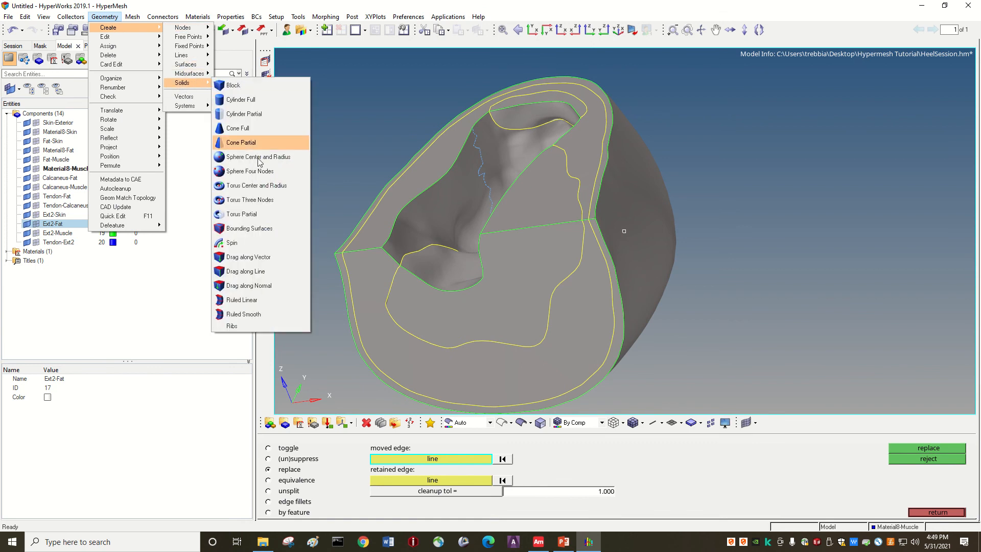
click(250, 229)
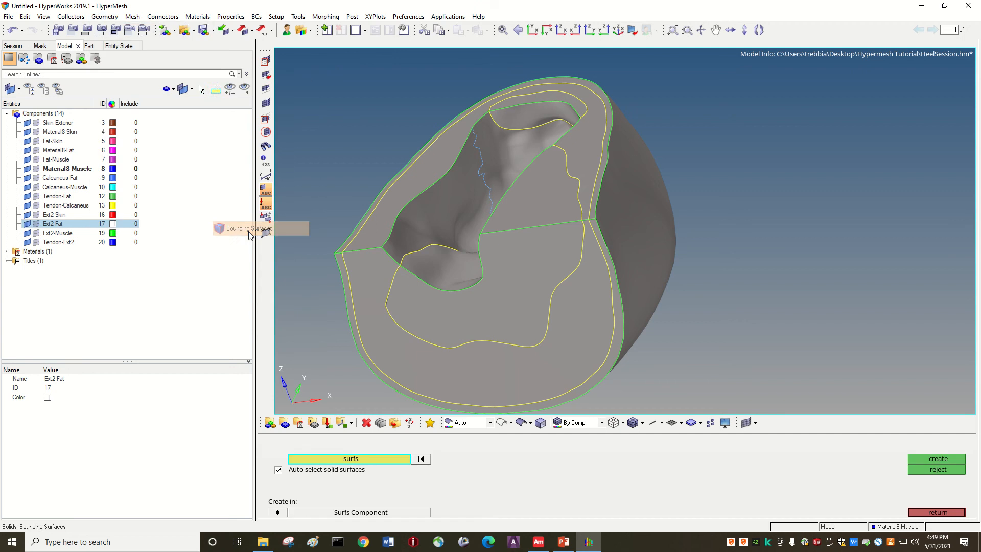
click(352, 462)
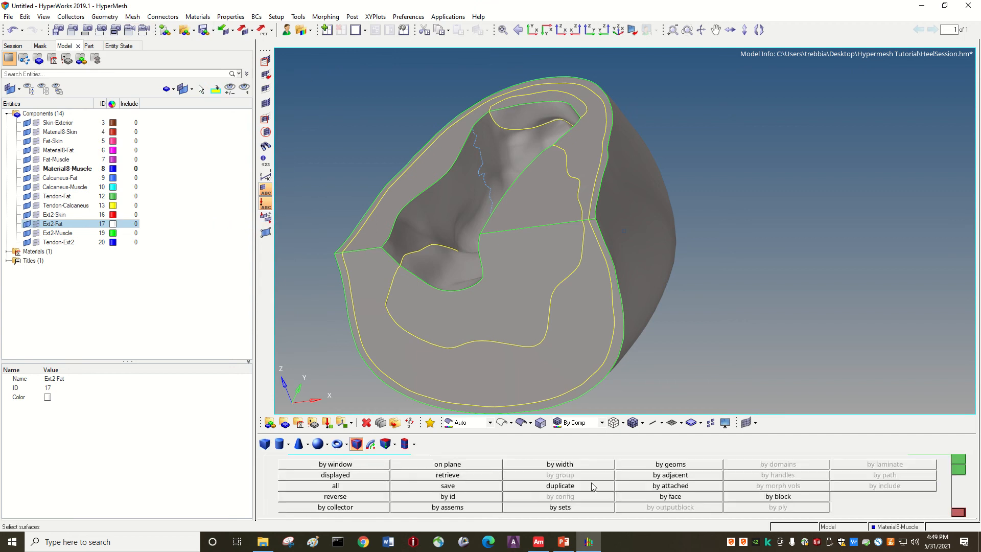
click(350, 477)
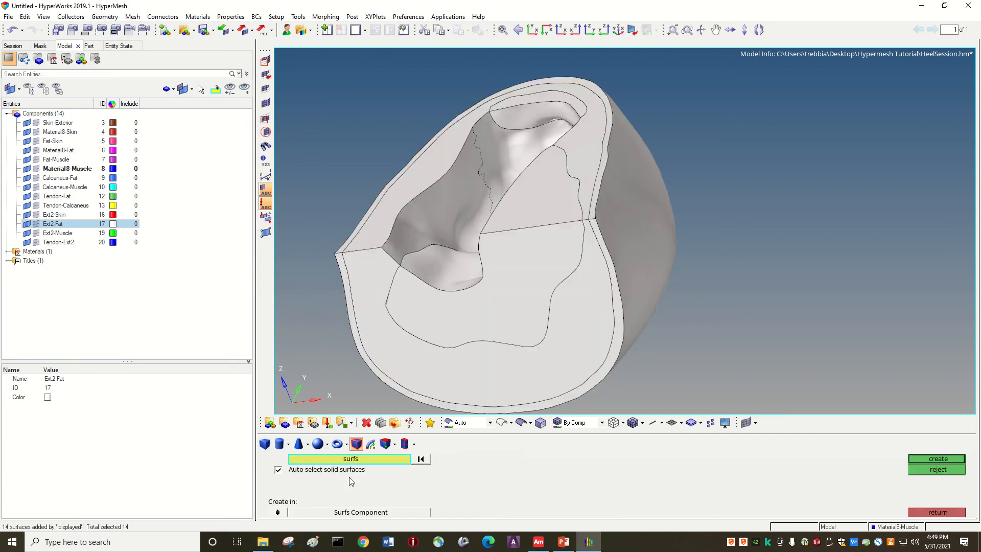
click(934, 458)
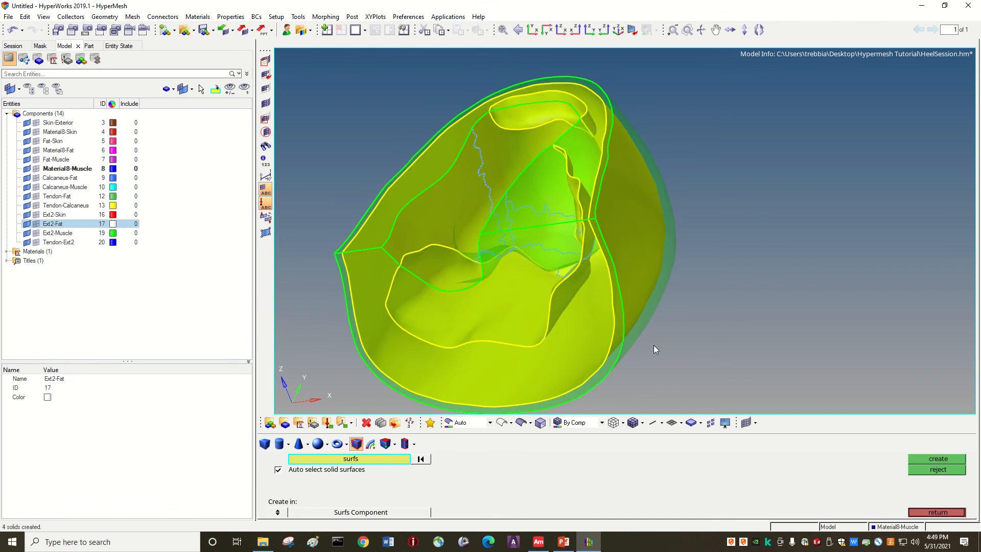
Step: Examine the new solids from several sides and compare the By Topo, By 2D Topo and Auto geometry colour modes
ctrl+drag(704, 277, 401, 211)
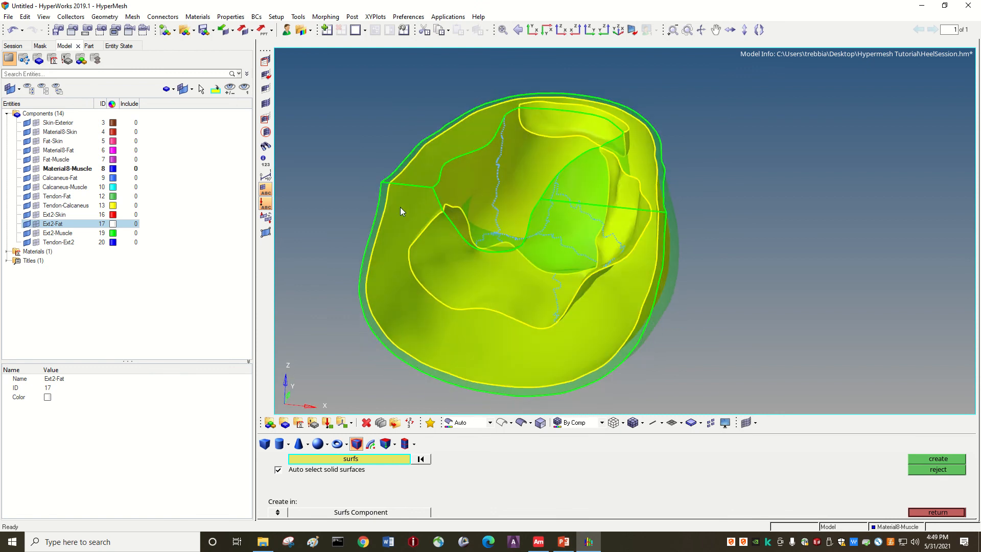
ctrl+drag(526, 332, 554, 320)
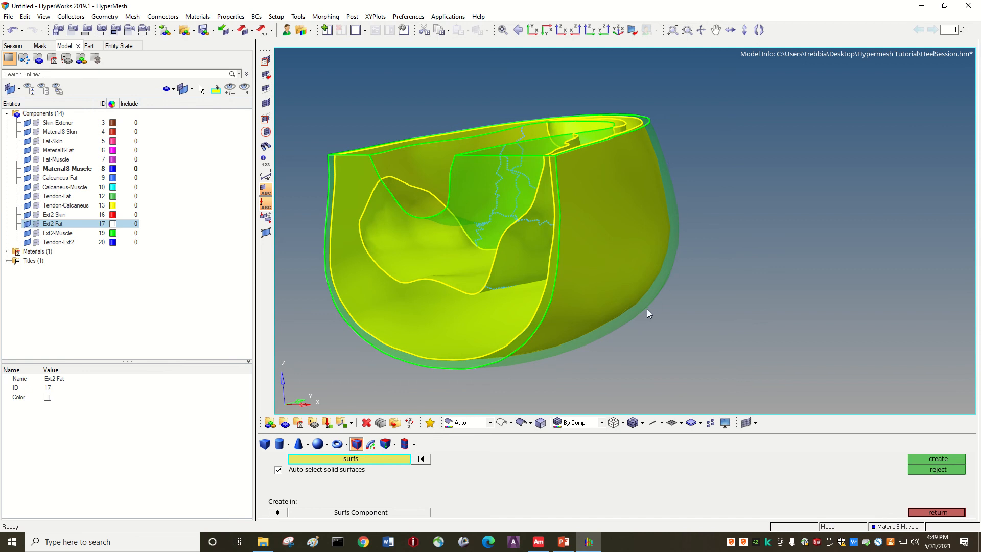
ctrl+drag(674, 188, 651, 231)
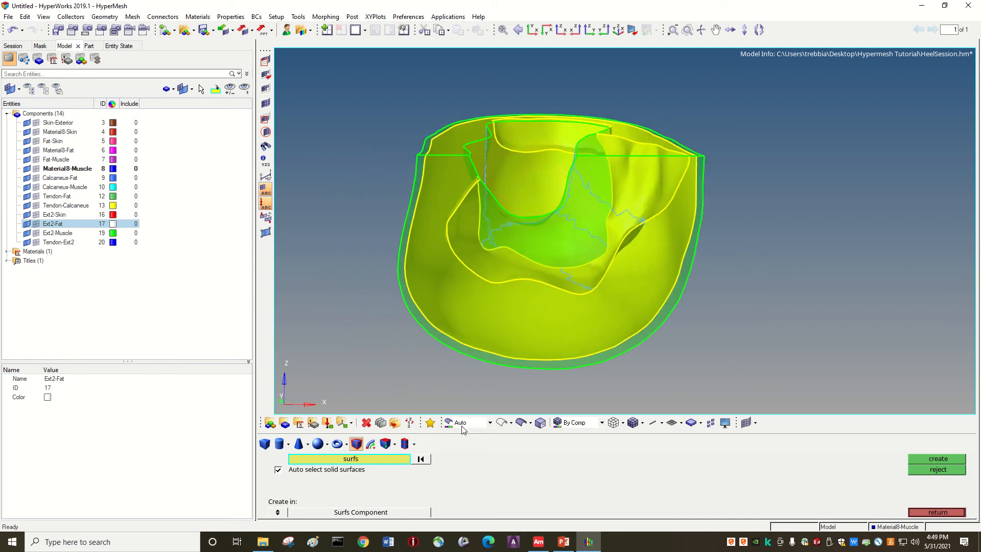
click(490, 423)
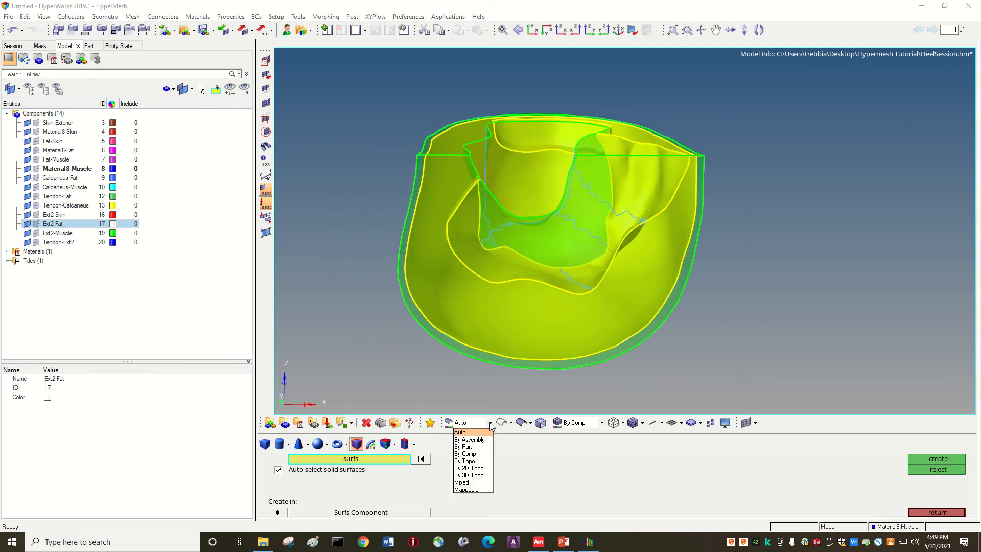
click(475, 461)
click(490, 423)
click(476, 468)
click(489, 423)
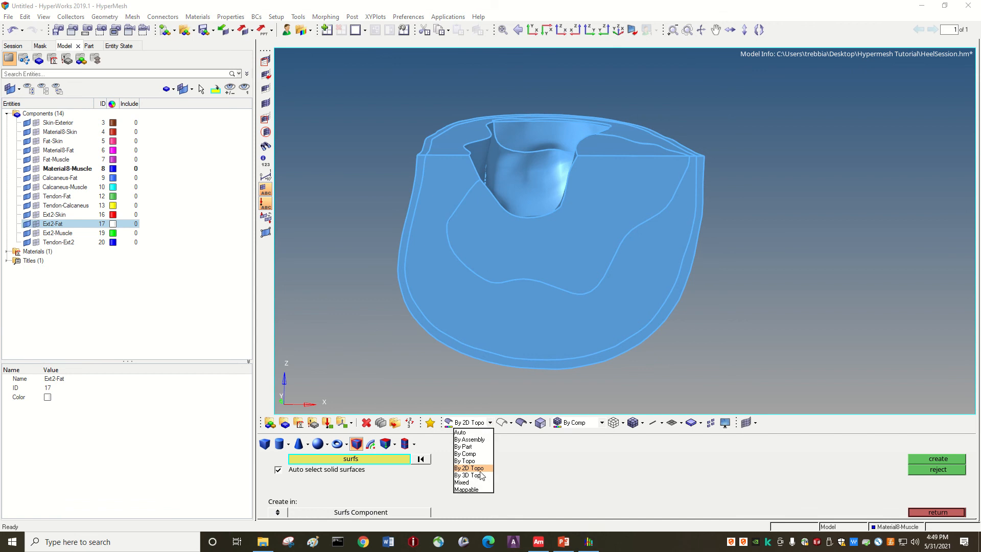
click(460, 433)
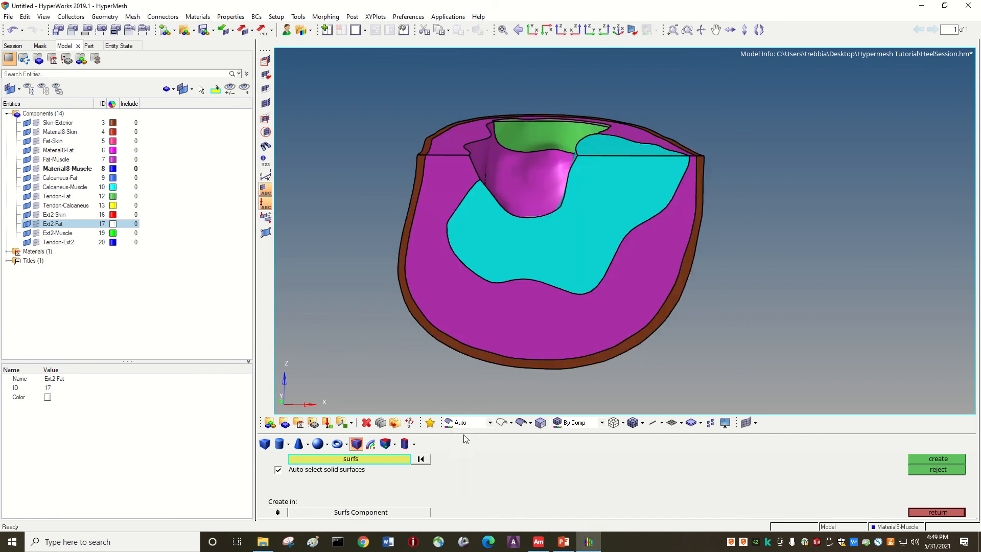
Step: Colour the geometry By Topo and examine the shared faces and edges of the solids from several sides
click(490, 423)
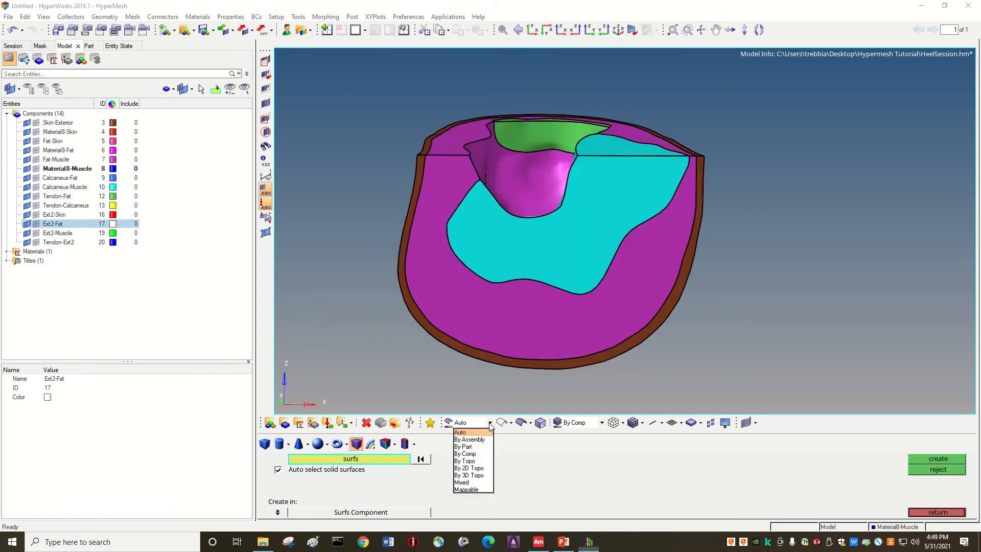
click(472, 461)
ctrl+drag(488, 159, 462, 155)
ctrl+drag(540, 89, 456, 199)
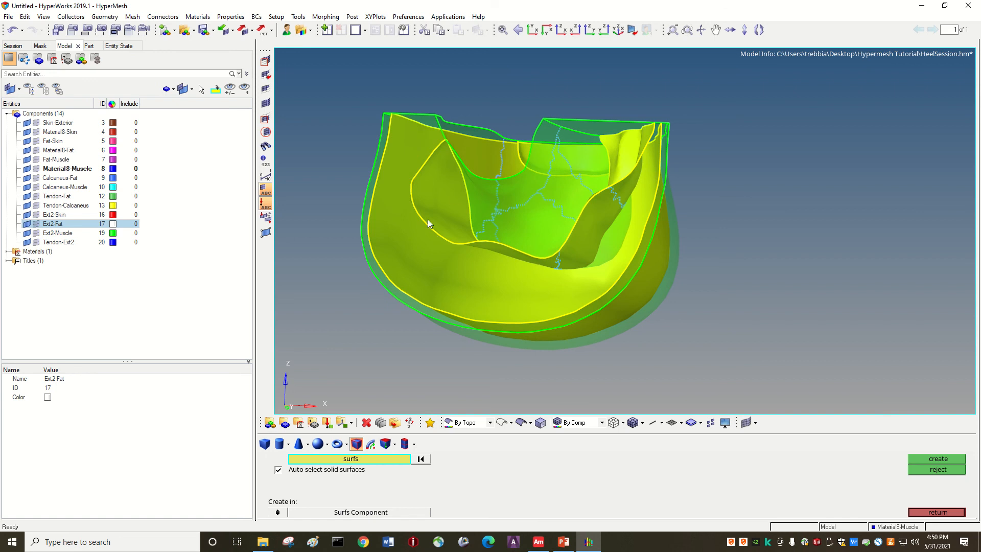
key(Up)
key(Down)
key(Right)
key(Down)
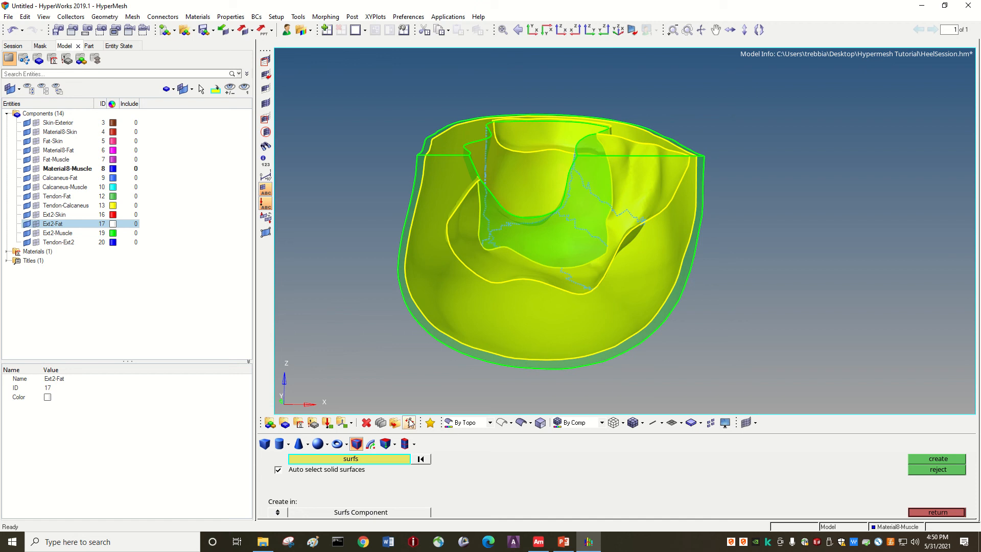
Step: Switch the geometry colour mode to Mappable and examine the solids' outer faces and cavity from several sides
click(488, 423)
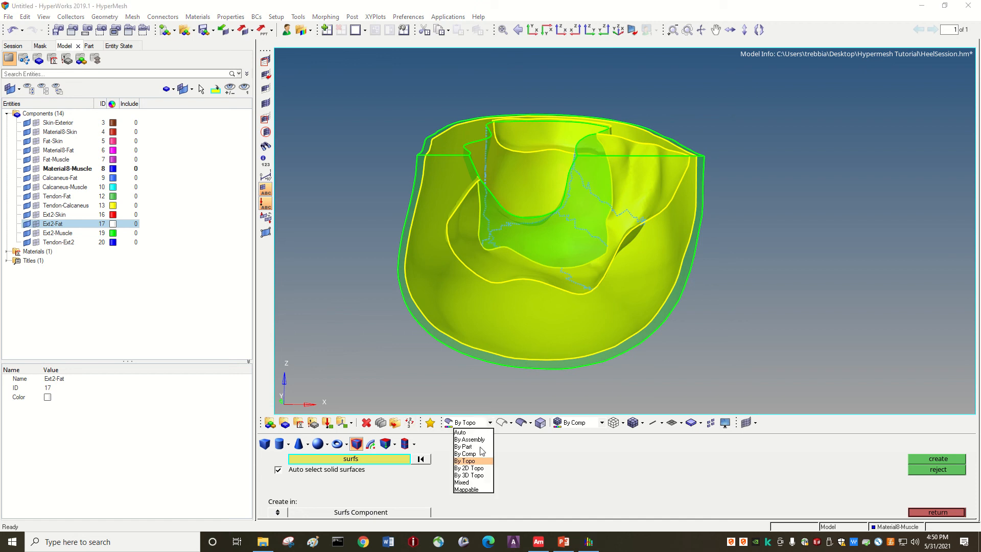
click(469, 489)
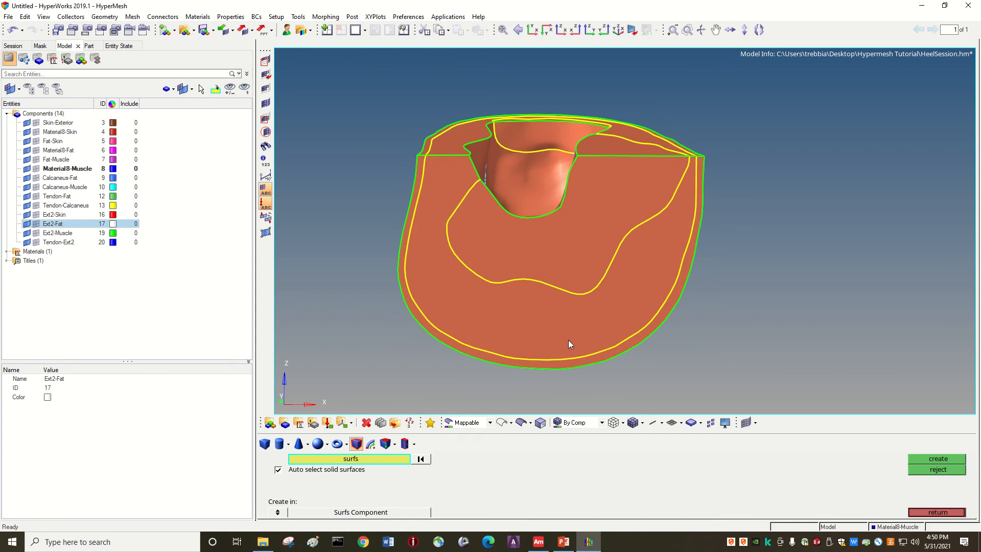
key(Right)
key(Right)
key(Left)
key(Left)
key(Left)
key(Left)
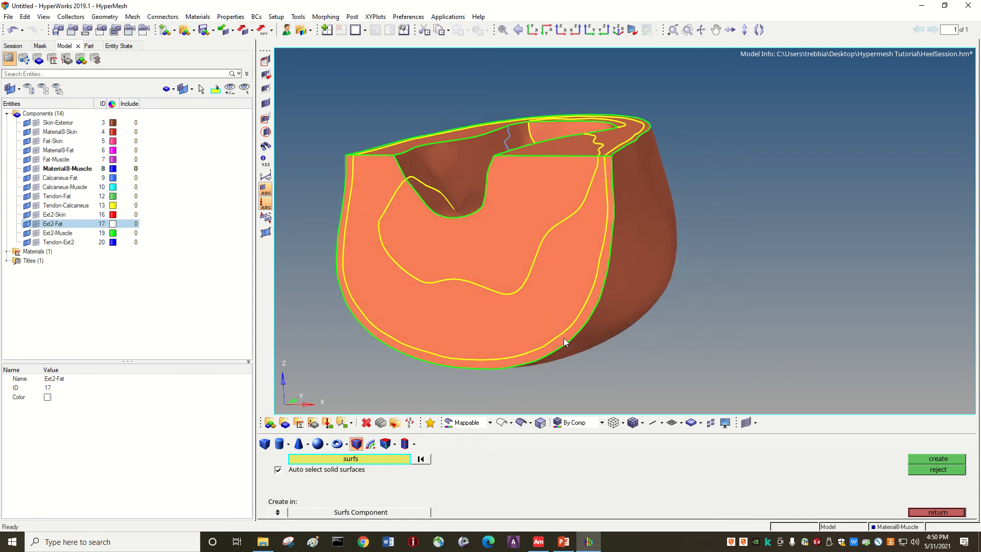
key(Up)
key(Down)
key(Down)
key(Down)
key(Right)
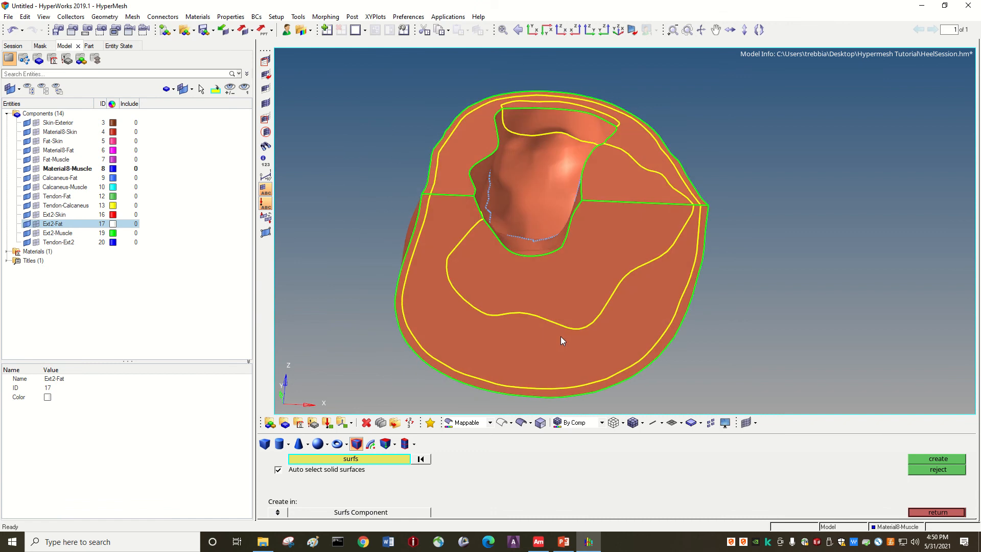
key(Right)
key(Right)
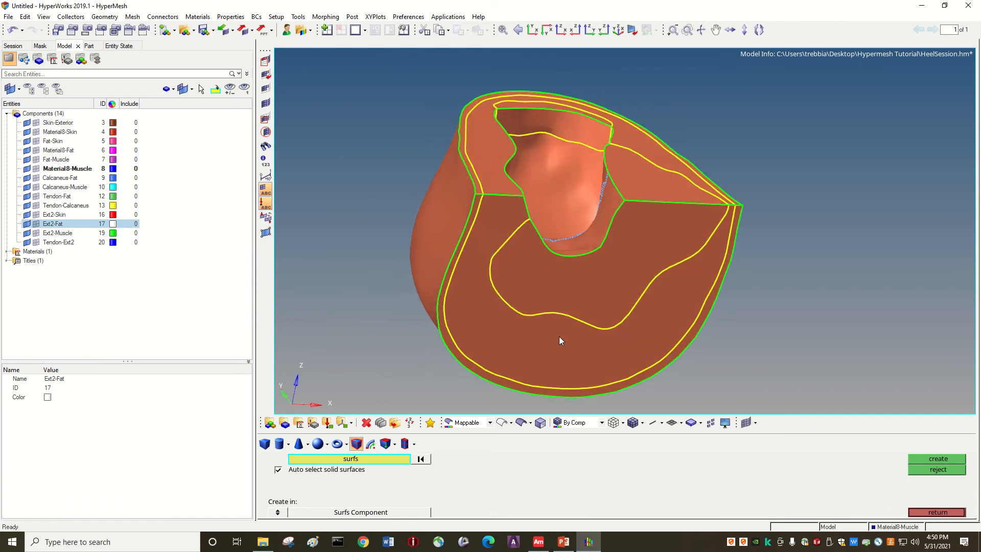
key(Left)
key(Left)
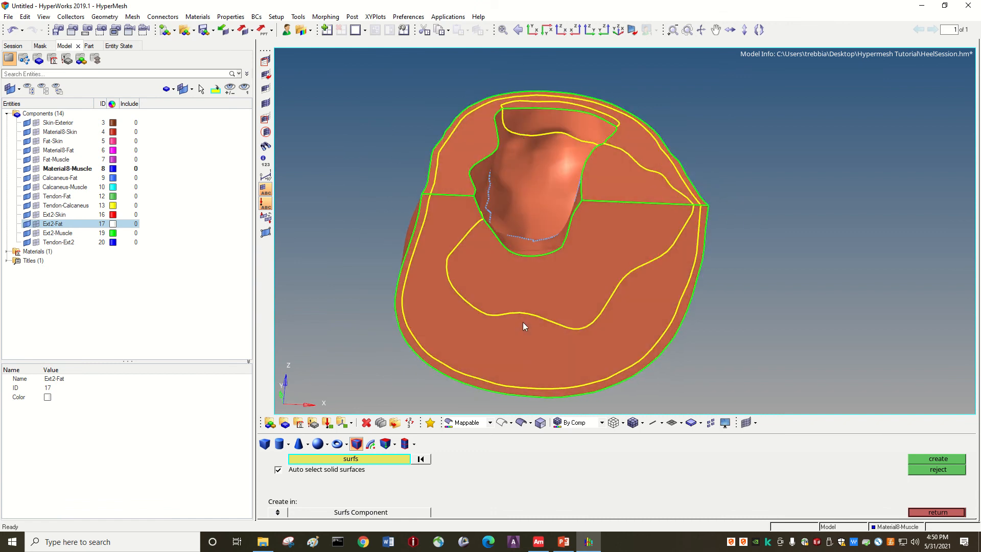
key(Up)
key(Left)
key(Left)
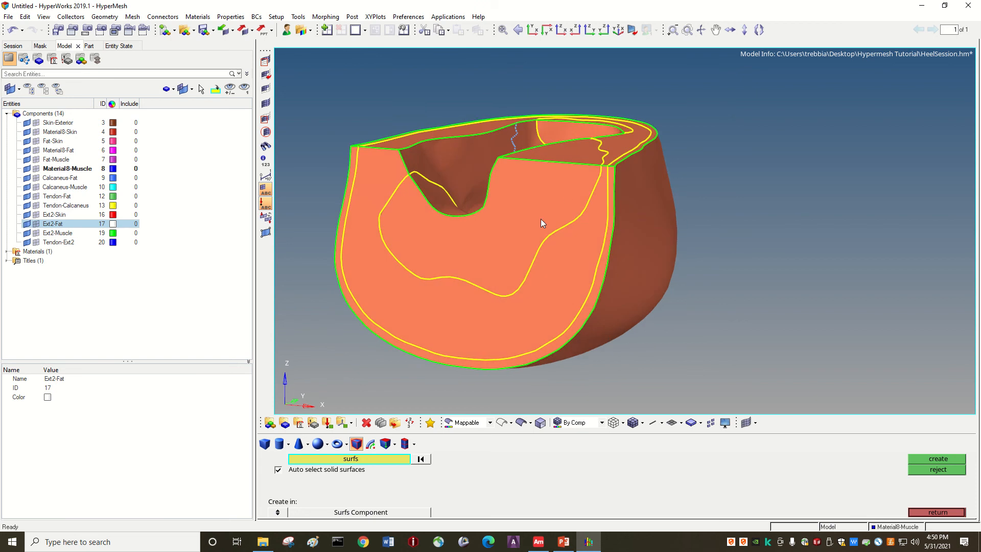